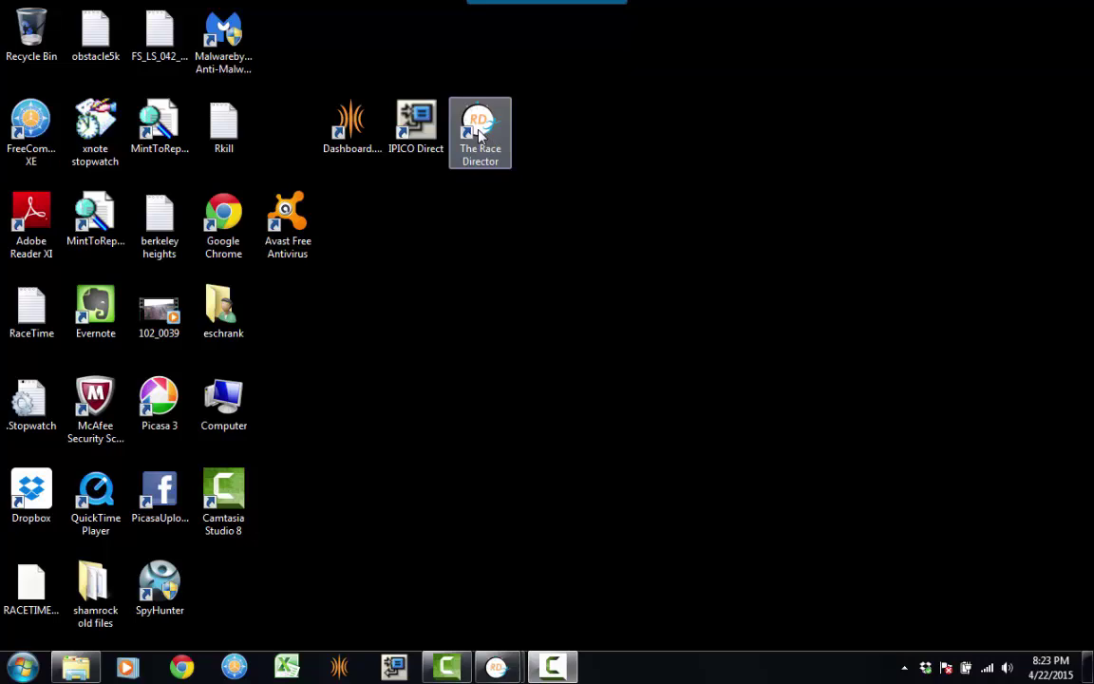
Step: Open Dashboard, connect to the reader at 10.19.1.101, and synchronize the reader time with the computer time
double_click(356, 136)
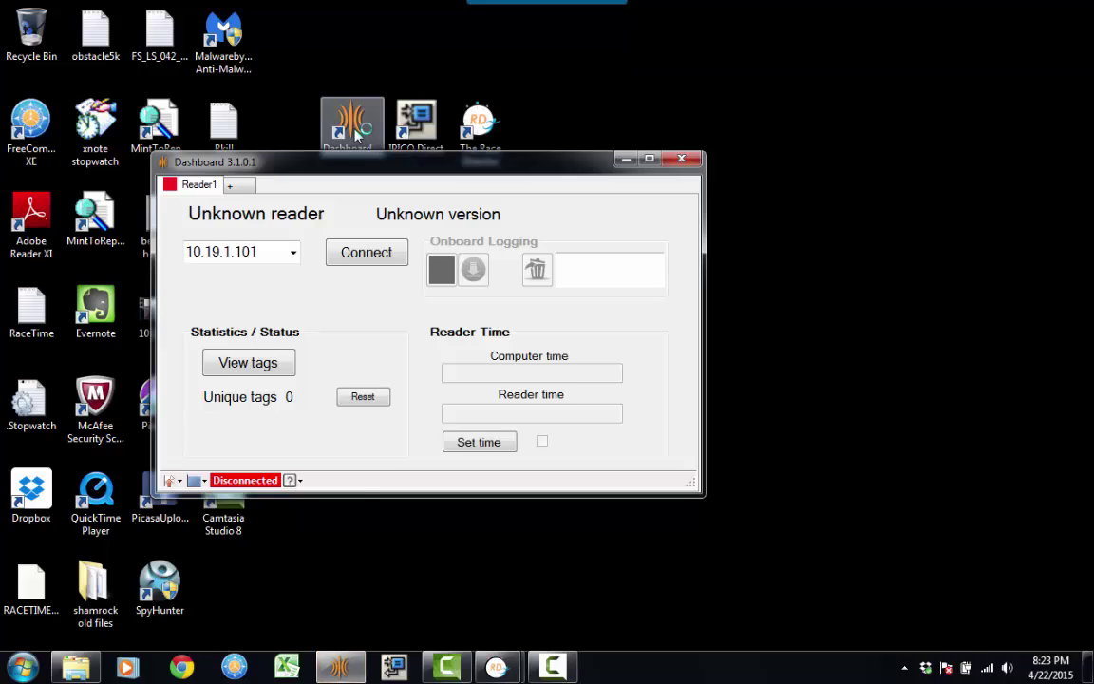
left_click(362, 257)
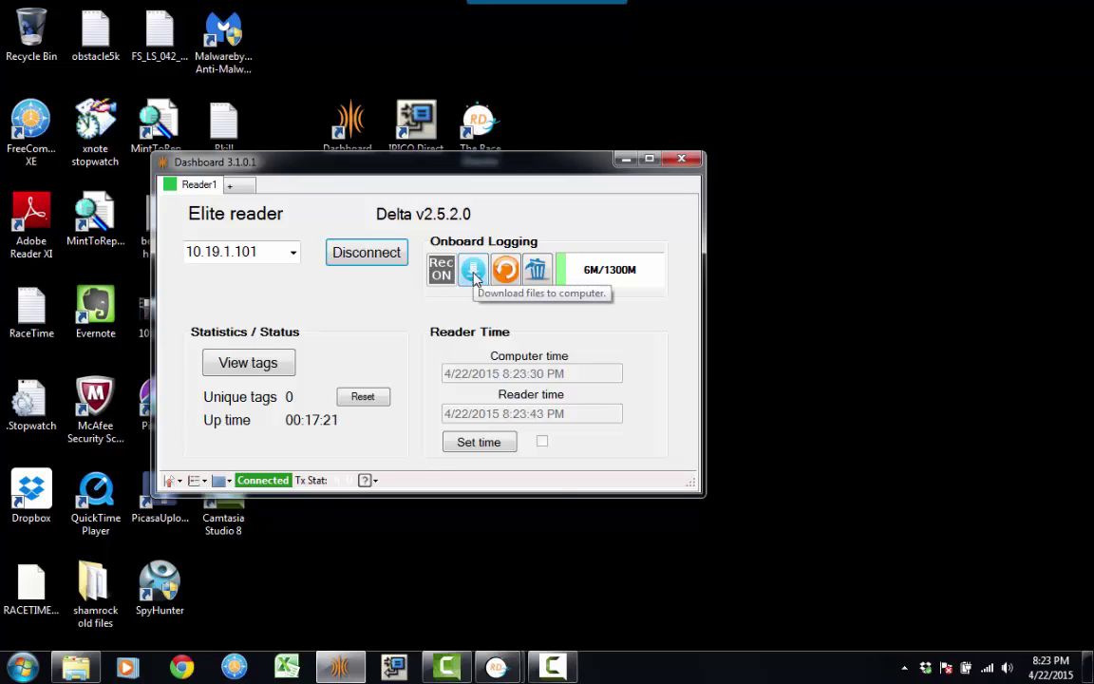
left_click(482, 443)
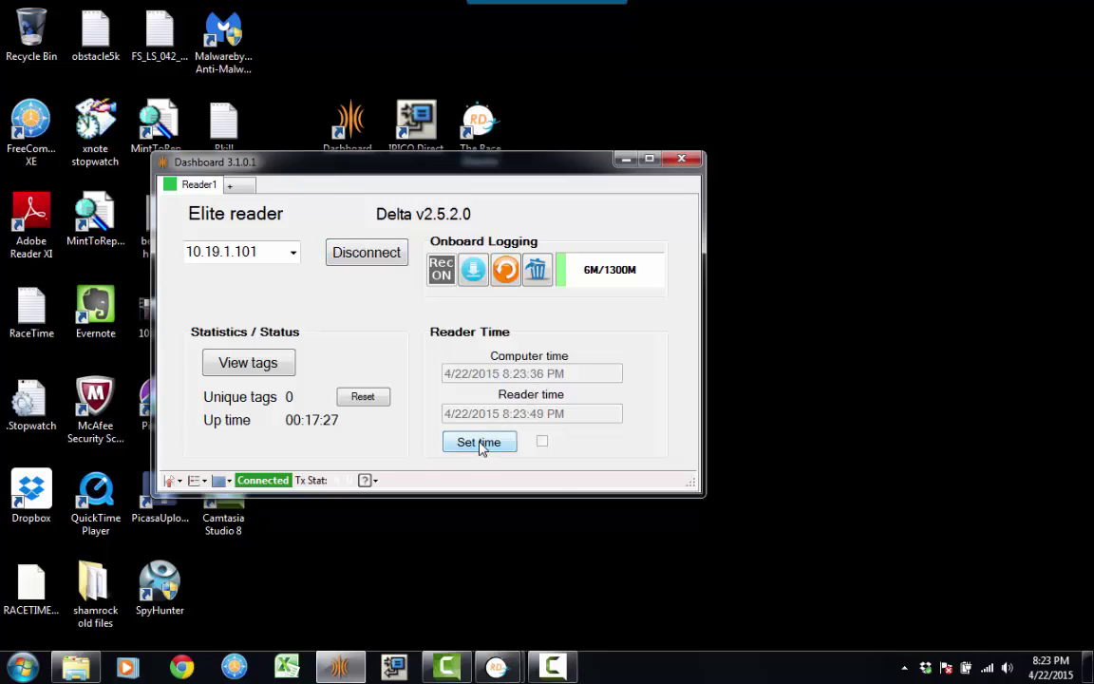
left_click(480, 443)
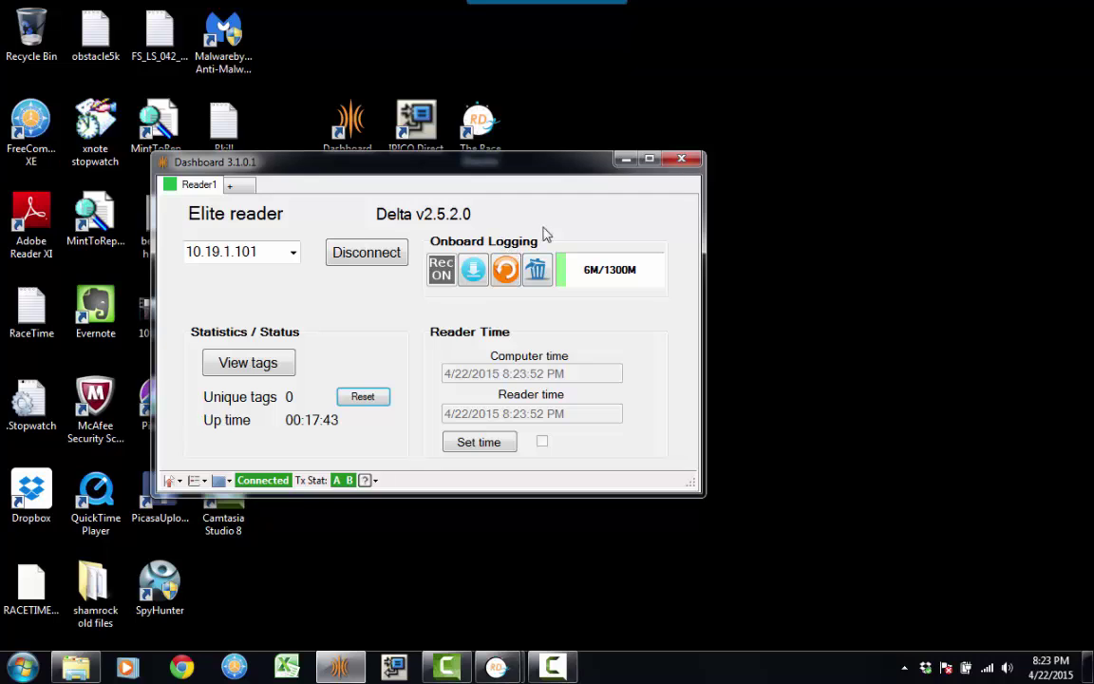
left_click(626, 160)
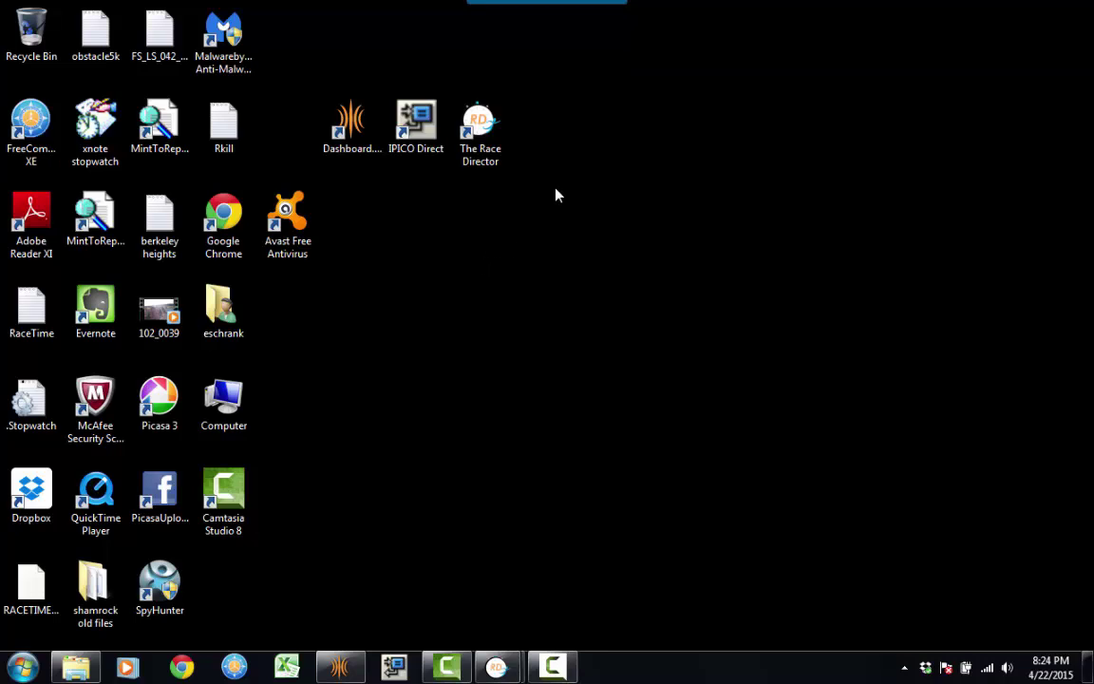
Step: Open the chip results import in The Race Director and reset the gun time to 00:00:00.00
left_click(480, 130)
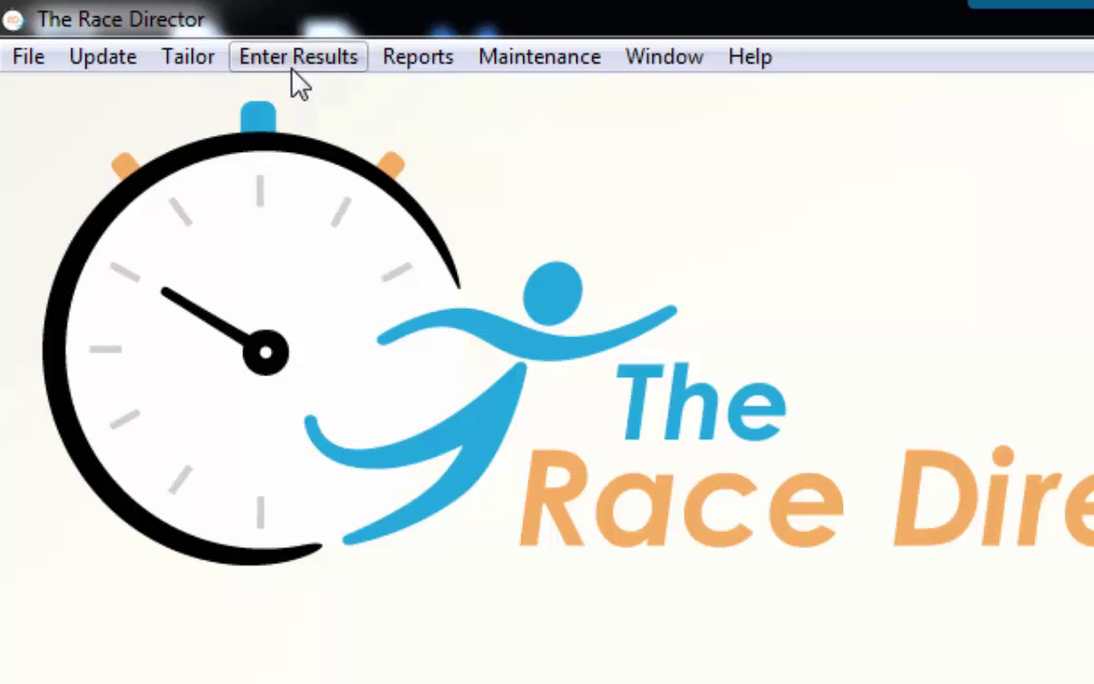
left_click(143, 26)
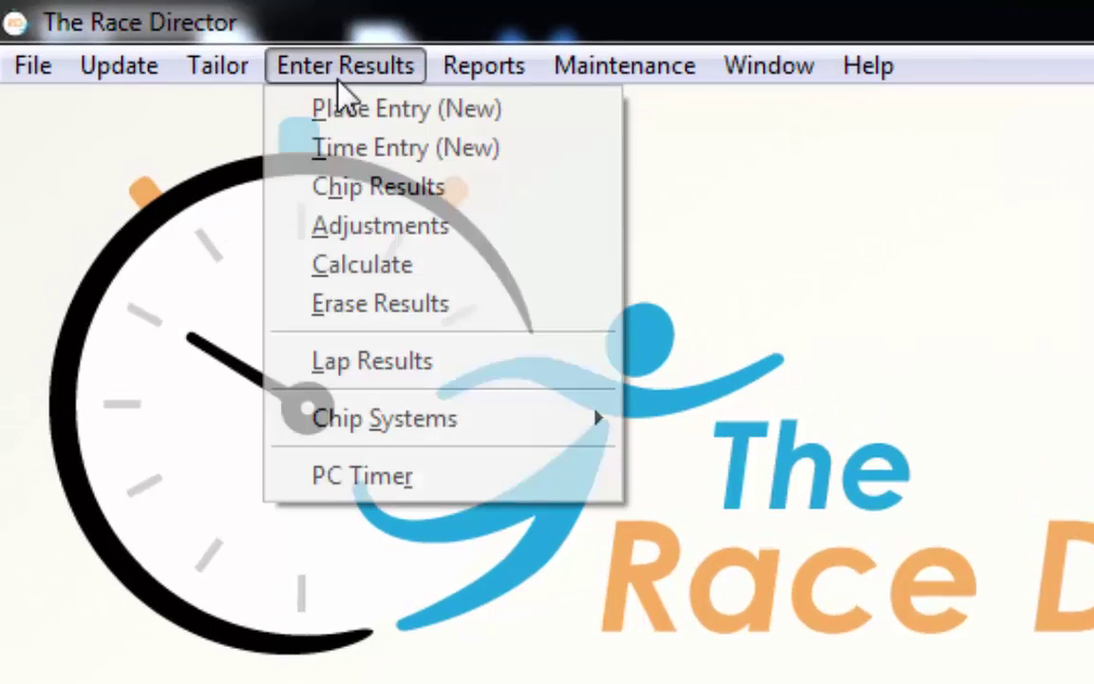
left_click(360, 192)
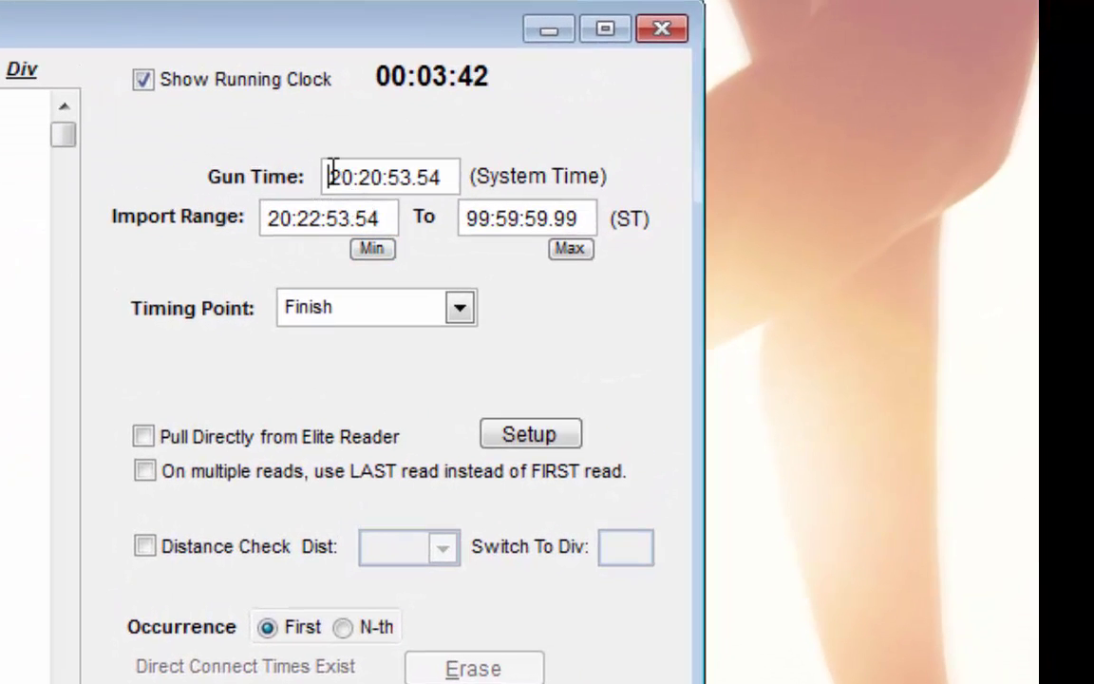
left_click_drag(454, 147, 537, 144)
left_click_drag(429, 171, 449, 174)
type("00:00:00")
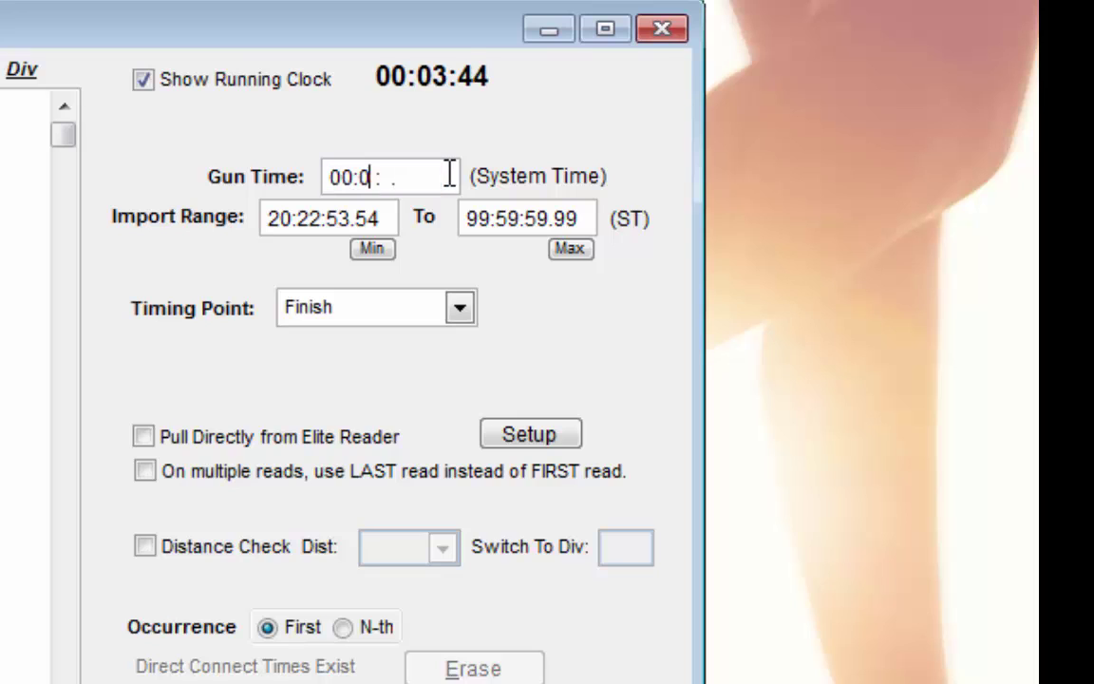
key("Return")
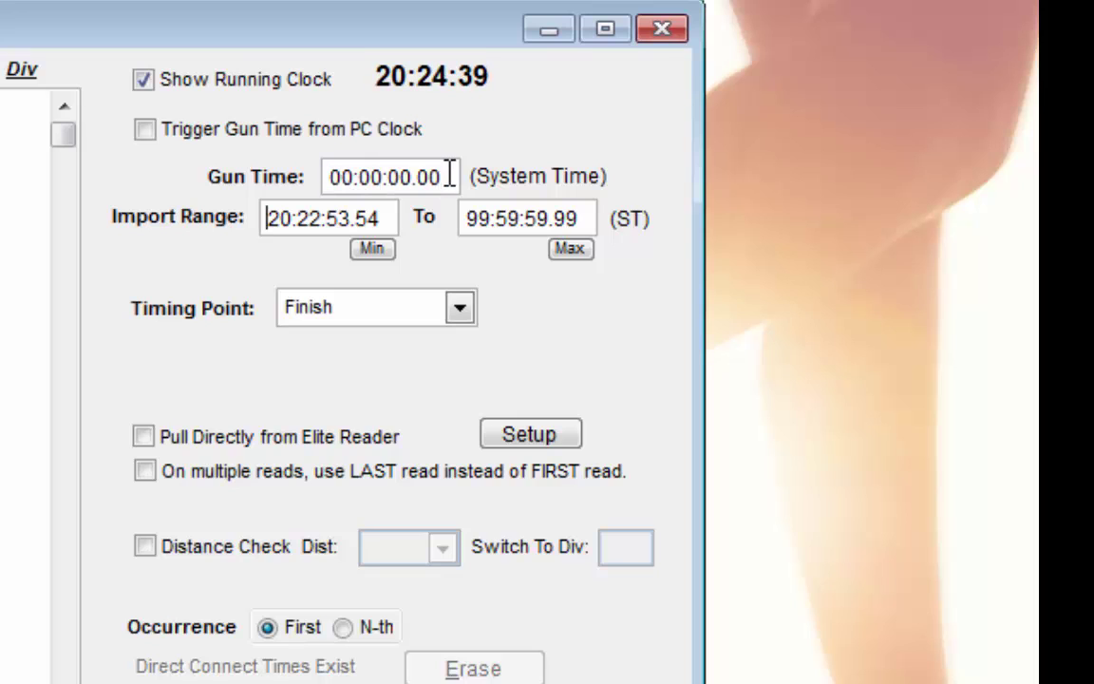
Step: Trigger the gun time from the PC clock and set the start of the import range to its minimum
left_click(147, 132)
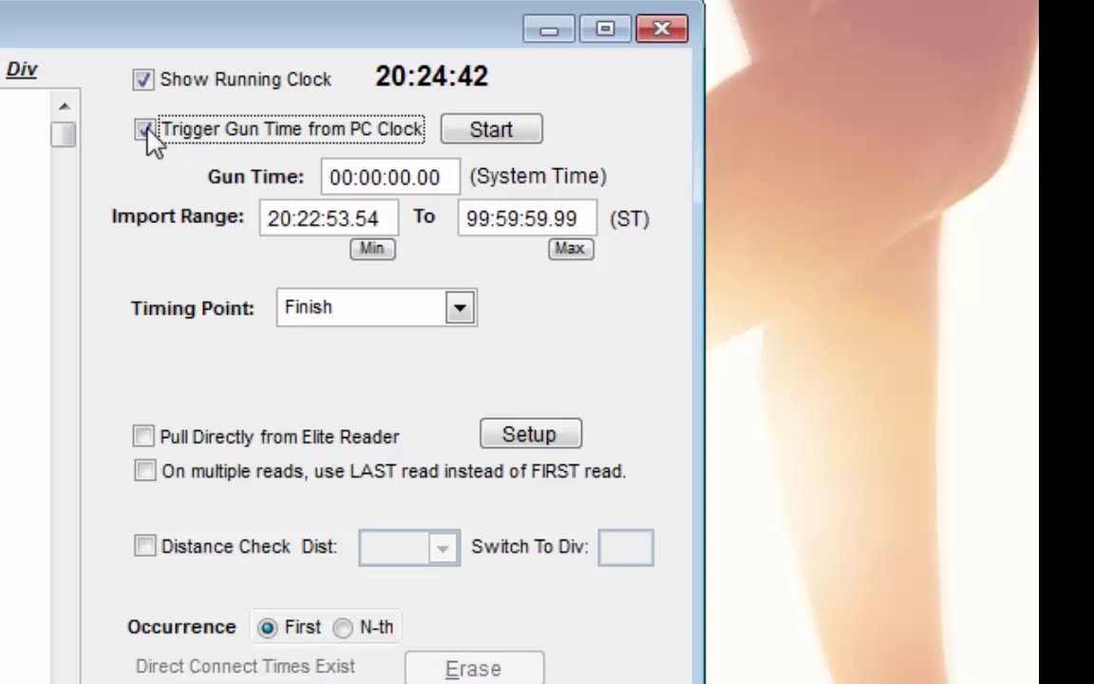
left_click(494, 143)
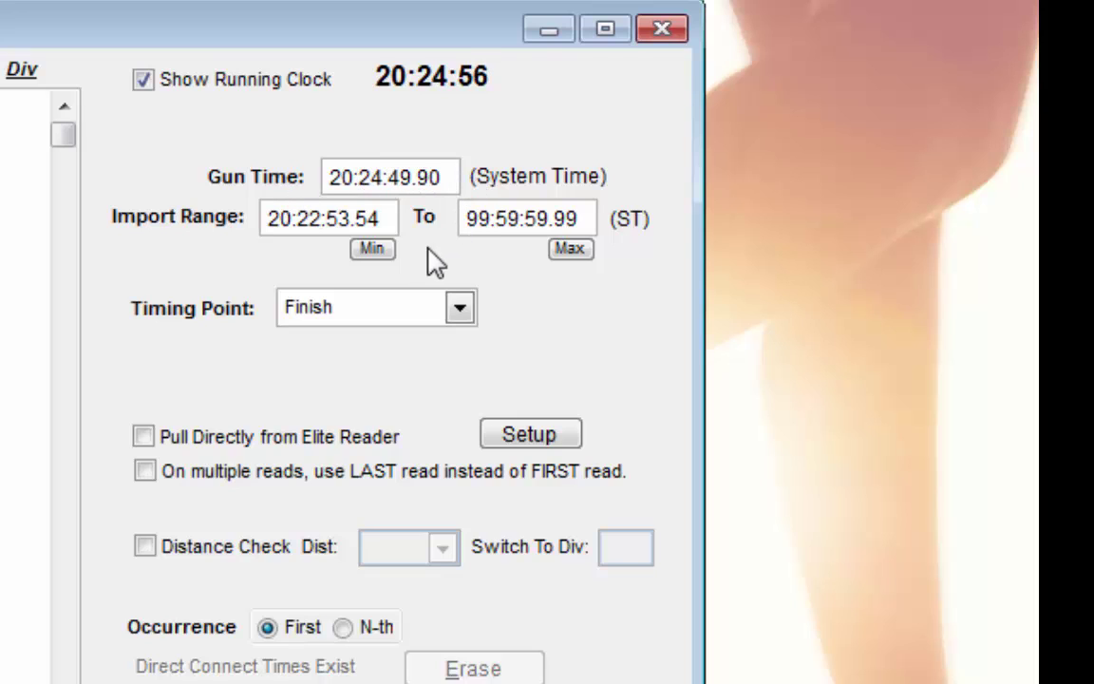
left_click(372, 250)
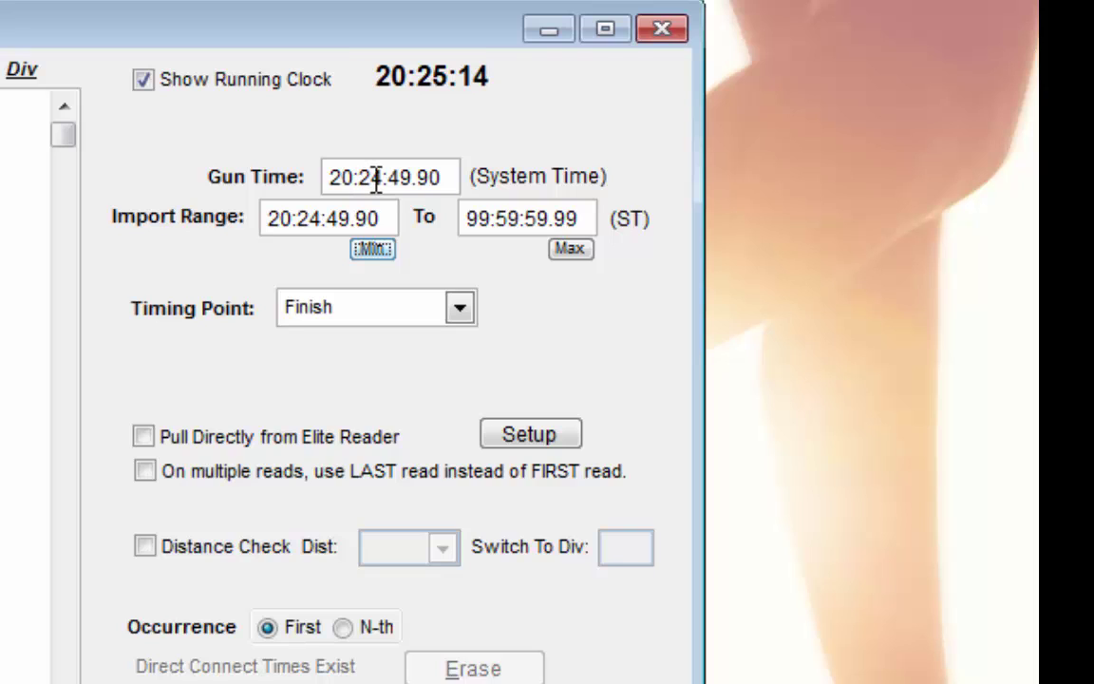
Step: Try 20:39:49.90 as the start of the import range, and reset it to the minimum
left_click(314, 220)
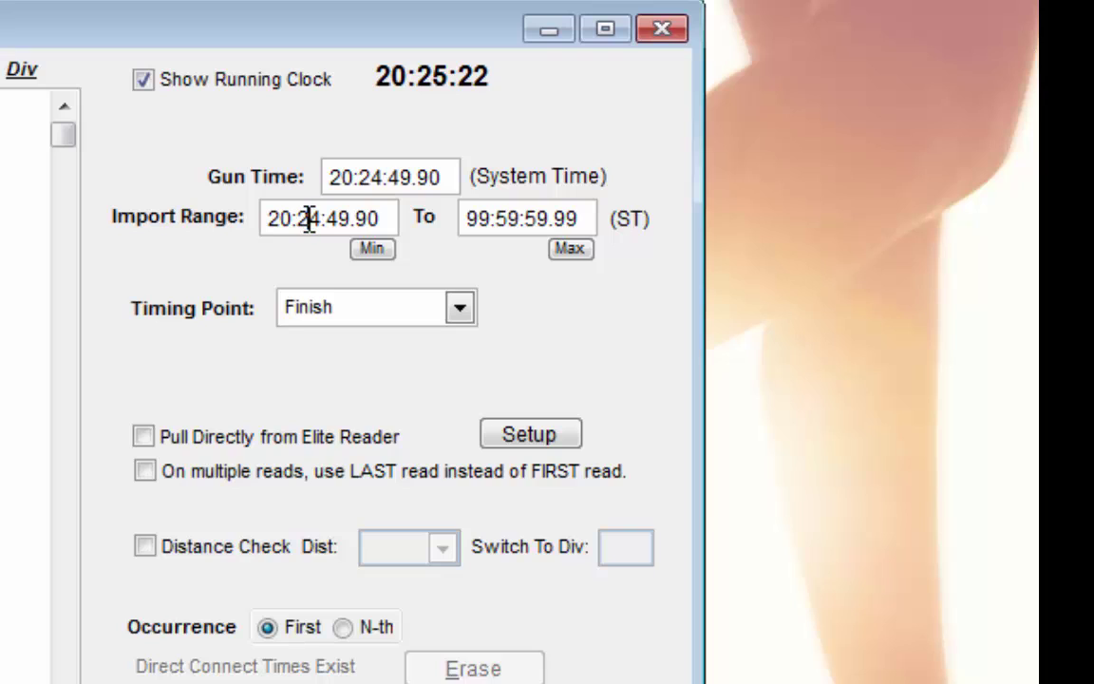
key("BackSpace")
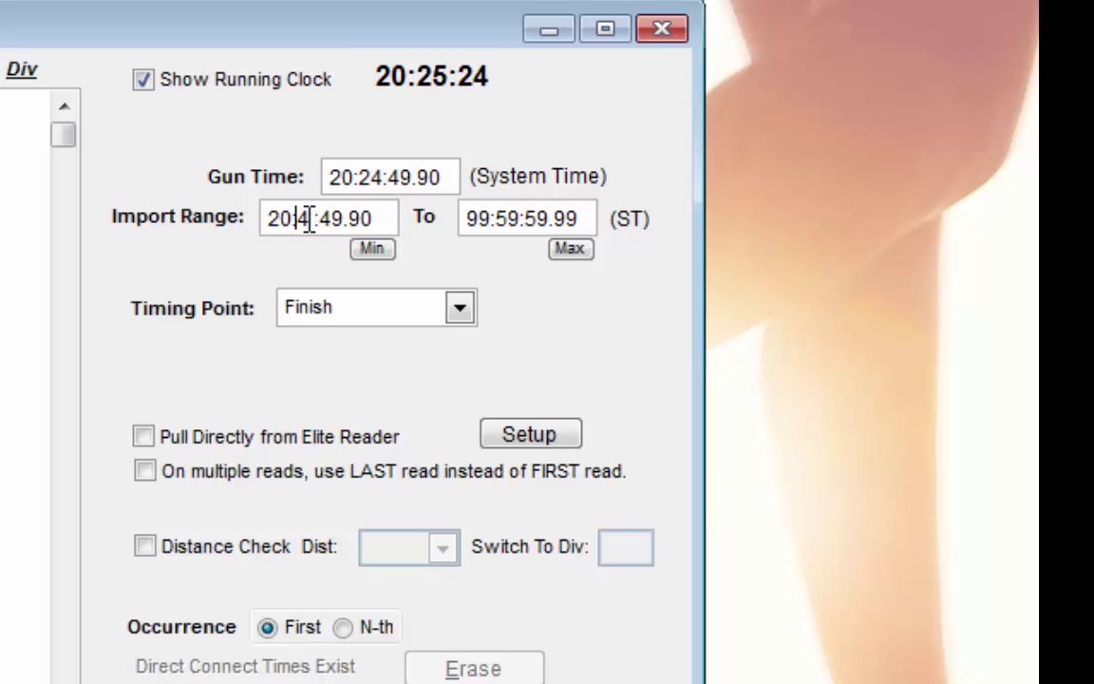
type("3")
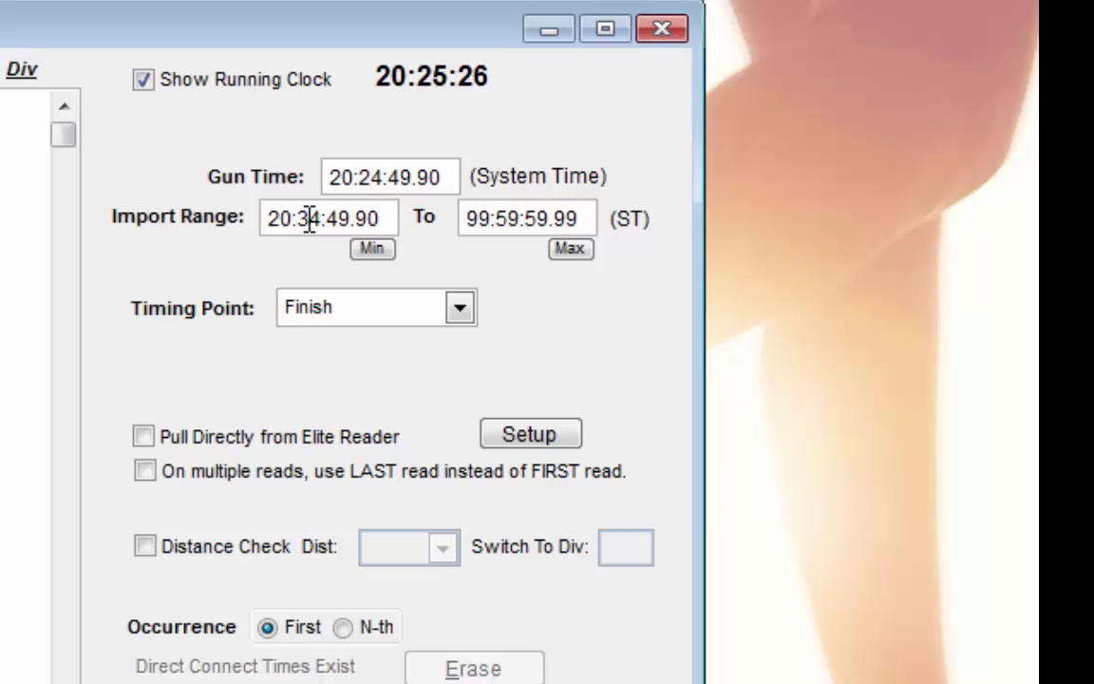
key("Delete")
type("9")
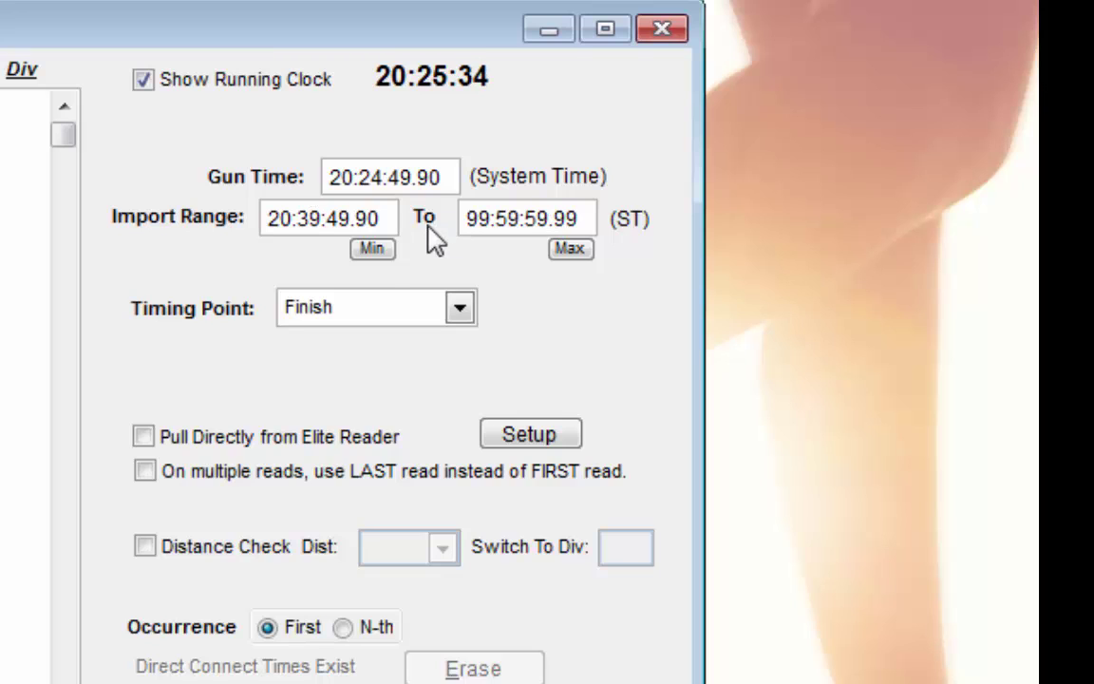
left_click(373, 249)
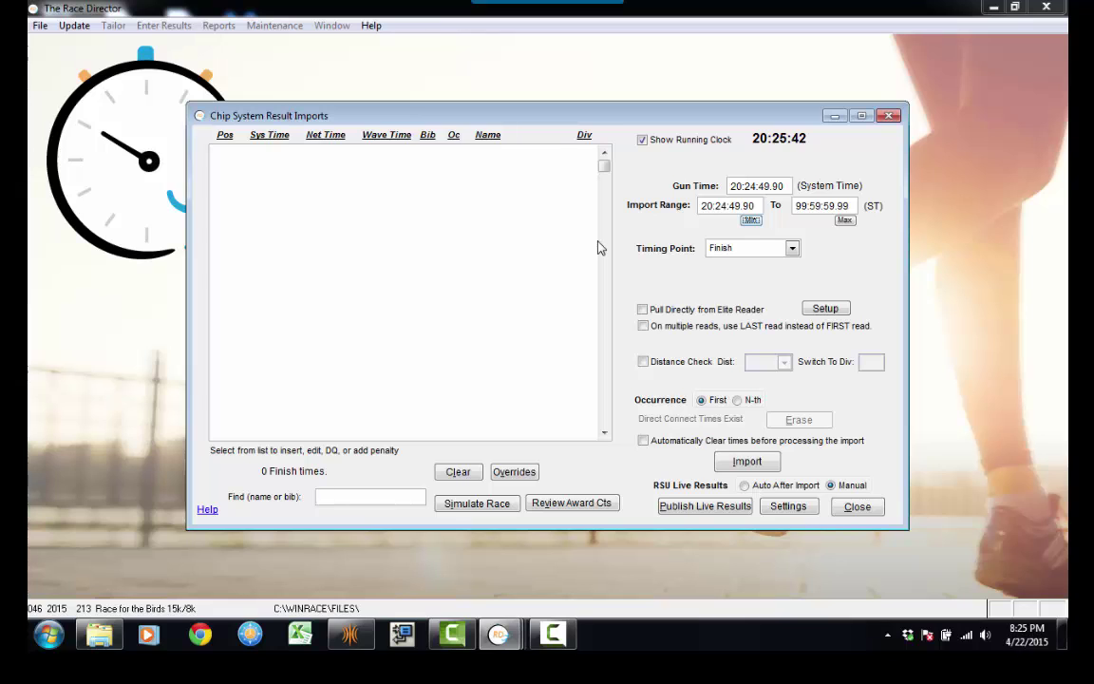
Step: Close the chip results import window and return to the desktop
left_click(889, 116)
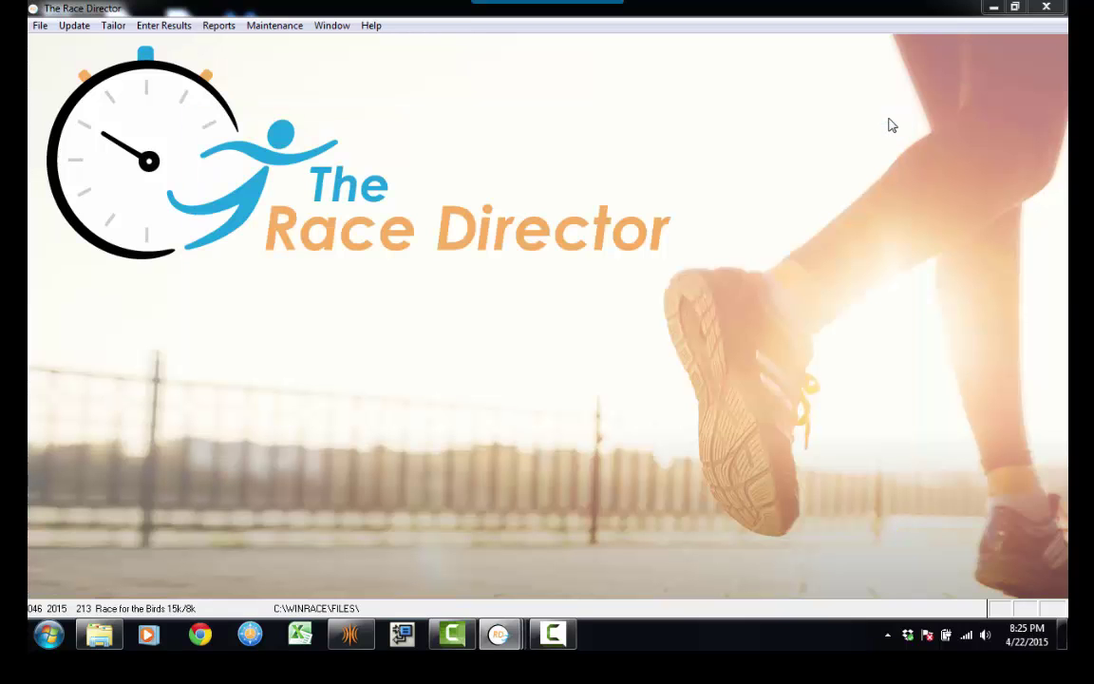
left_click(1047, 8)
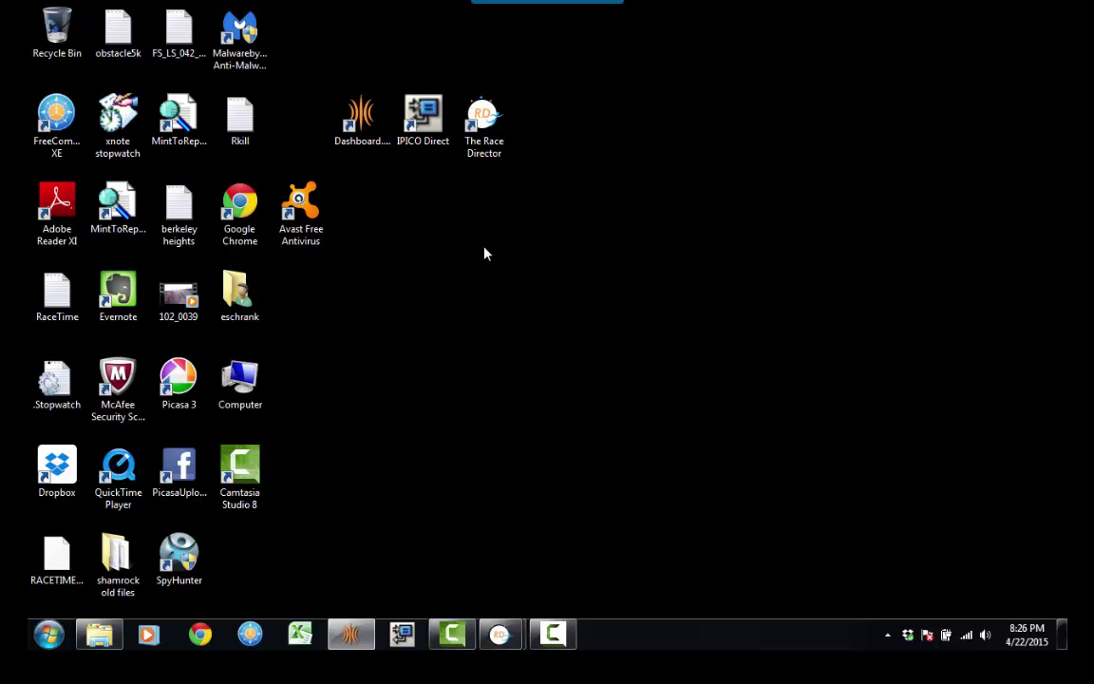
Step: Open IPICO Direct and decline using a single reader for both start line and finish line reads
left_click(425, 126)
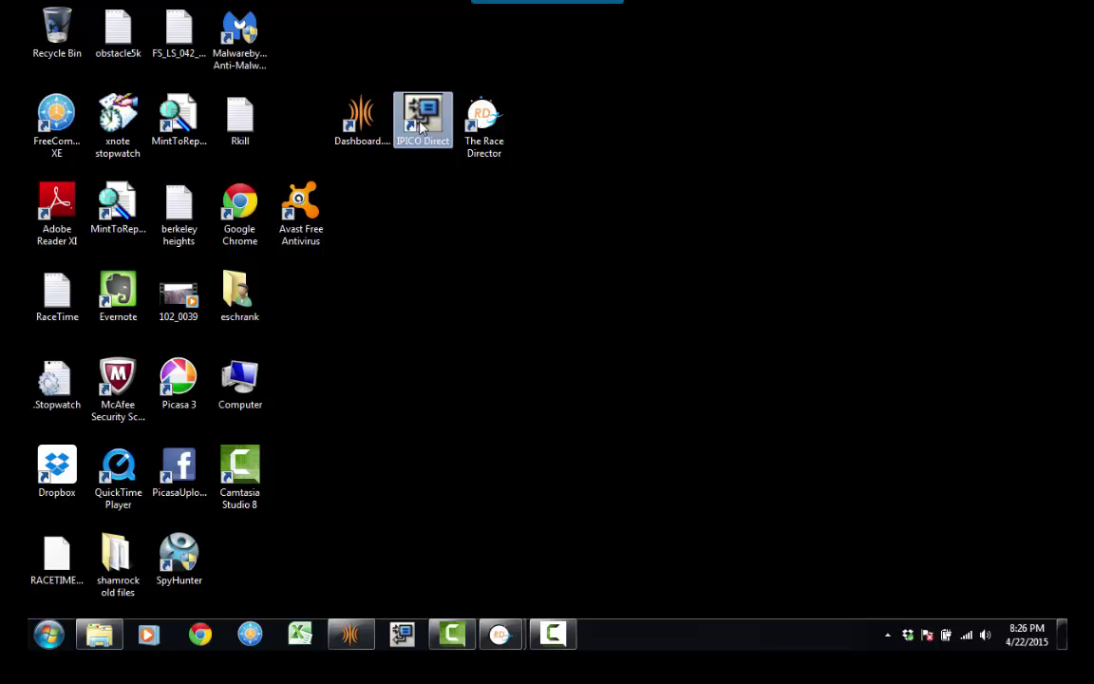
left_click(494, 190)
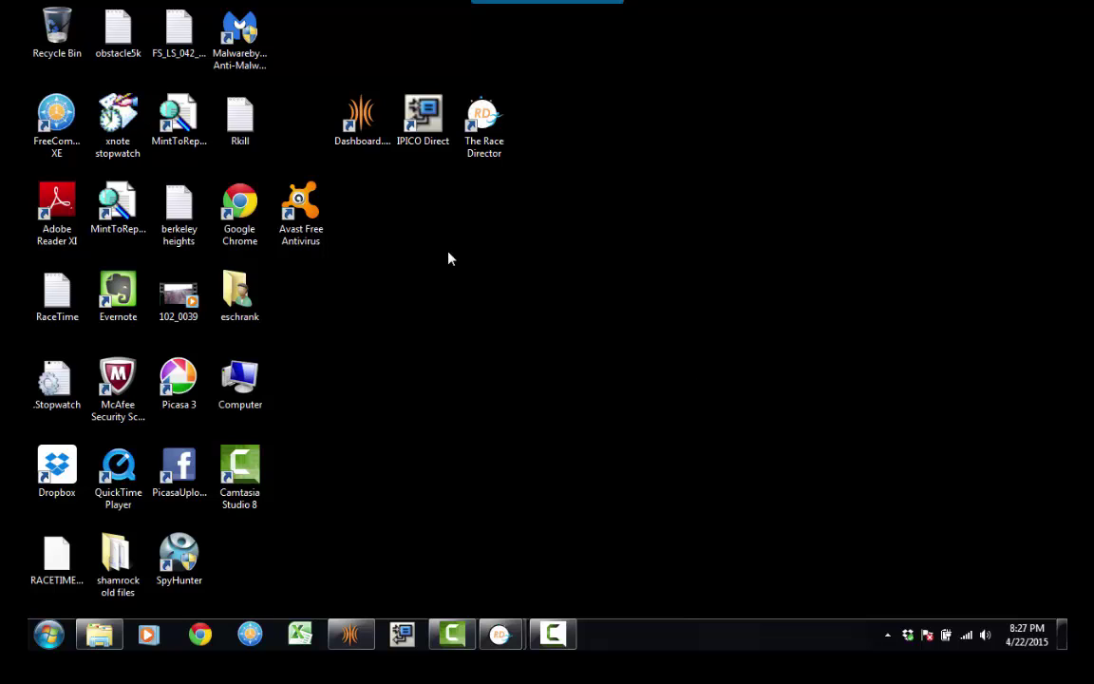
left_click(418, 124)
double_click(419, 126)
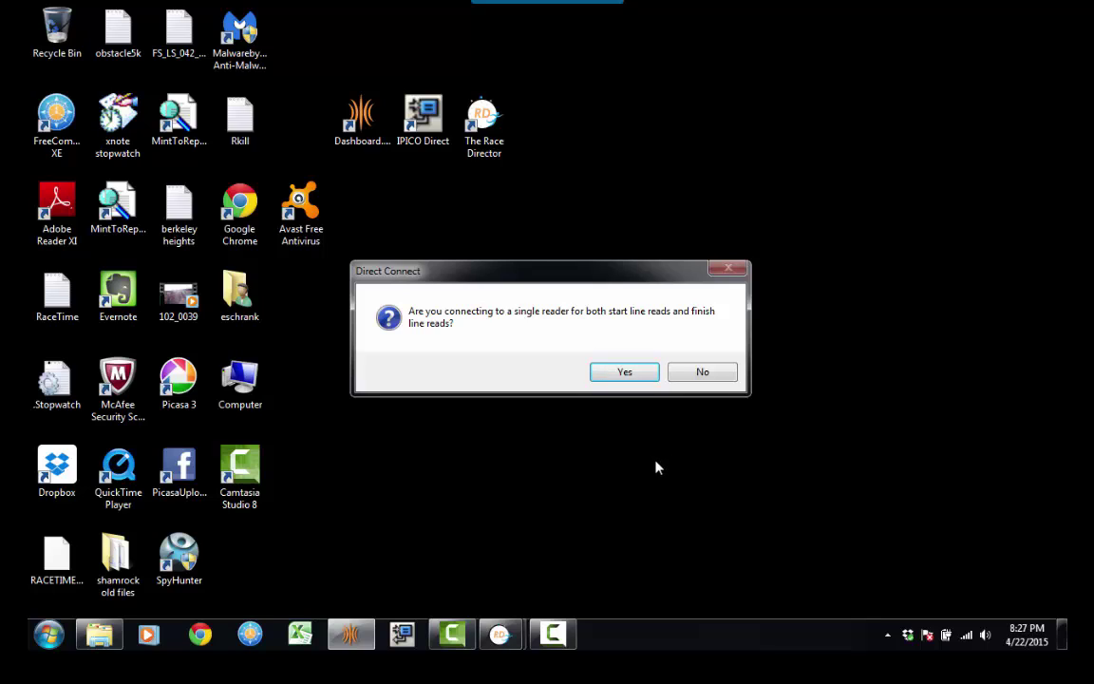
left_click(702, 372)
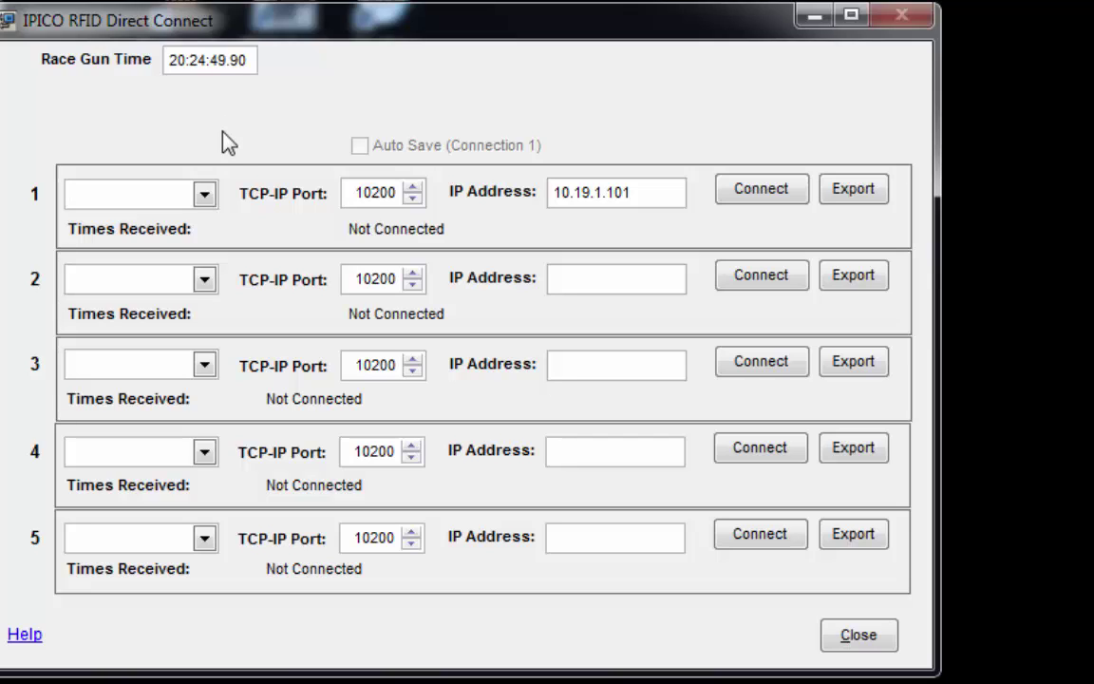
Step: Set connection 1 to the Finish timing point and connect it to the reader at 10.19.1.101
left_click(205, 196)
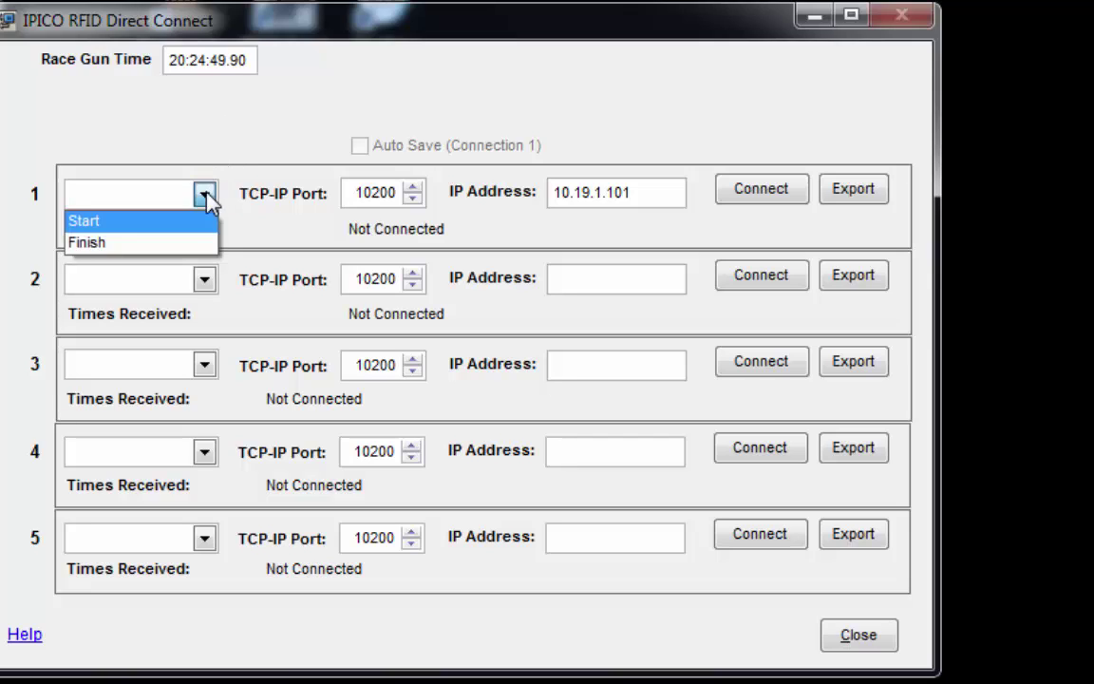
left_click(187, 249)
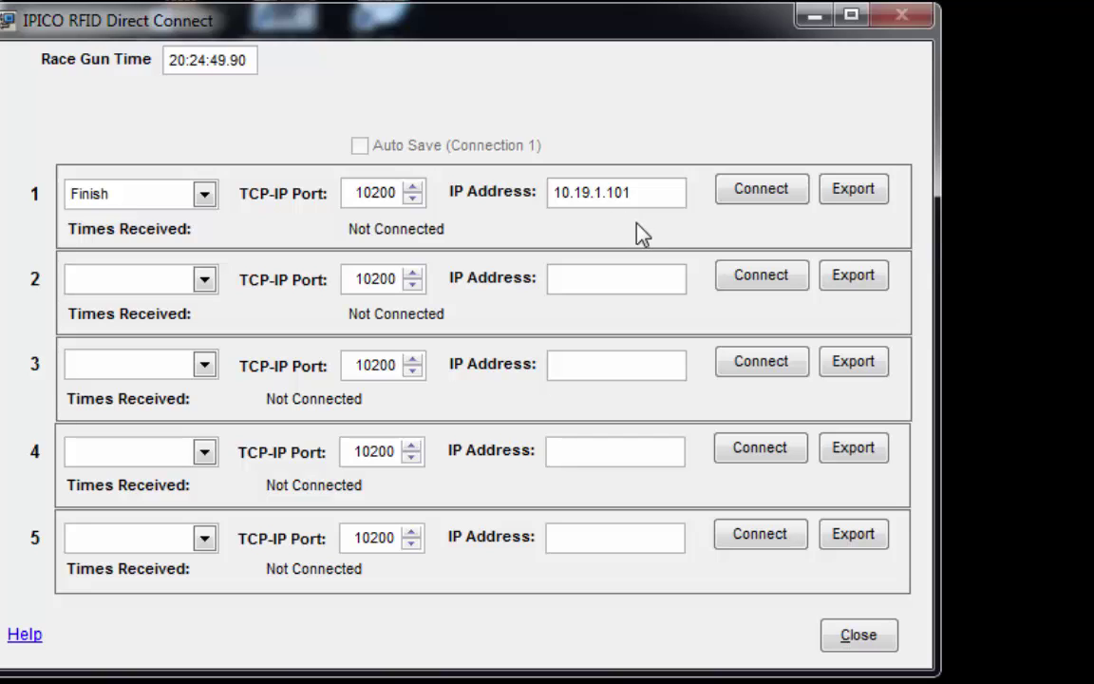
left_click(757, 203)
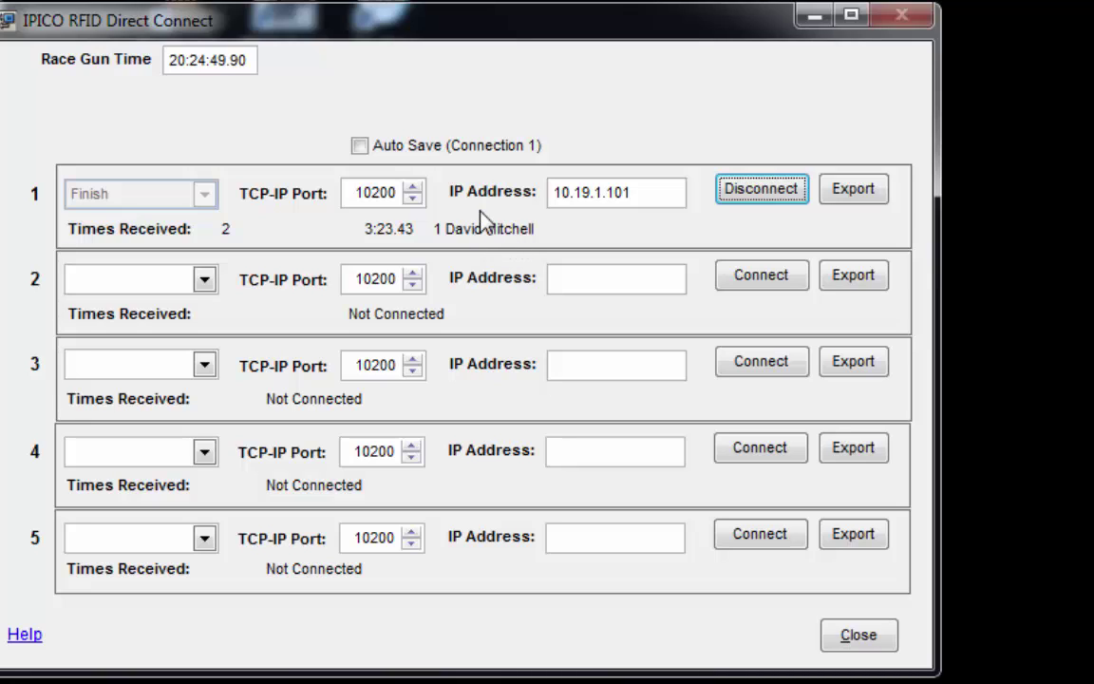
Step: Turn on Auto Save for connection 1, saving to a desktop text file named time, and minimize the connection window
left_click(360, 146)
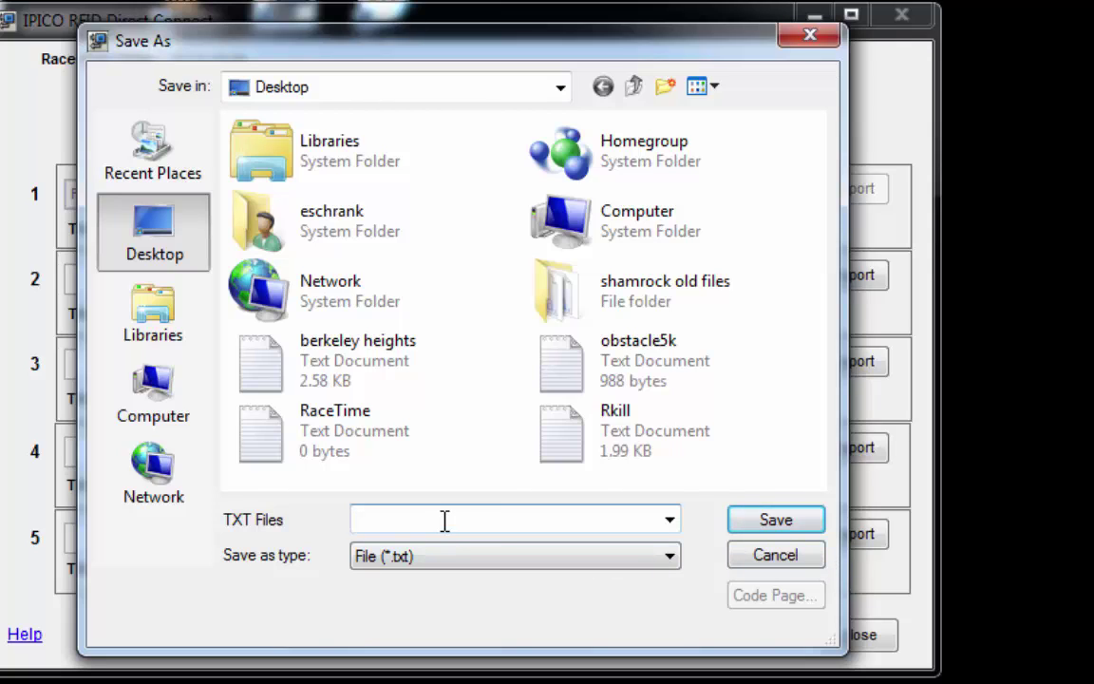
type("time")
left_click(737, 520)
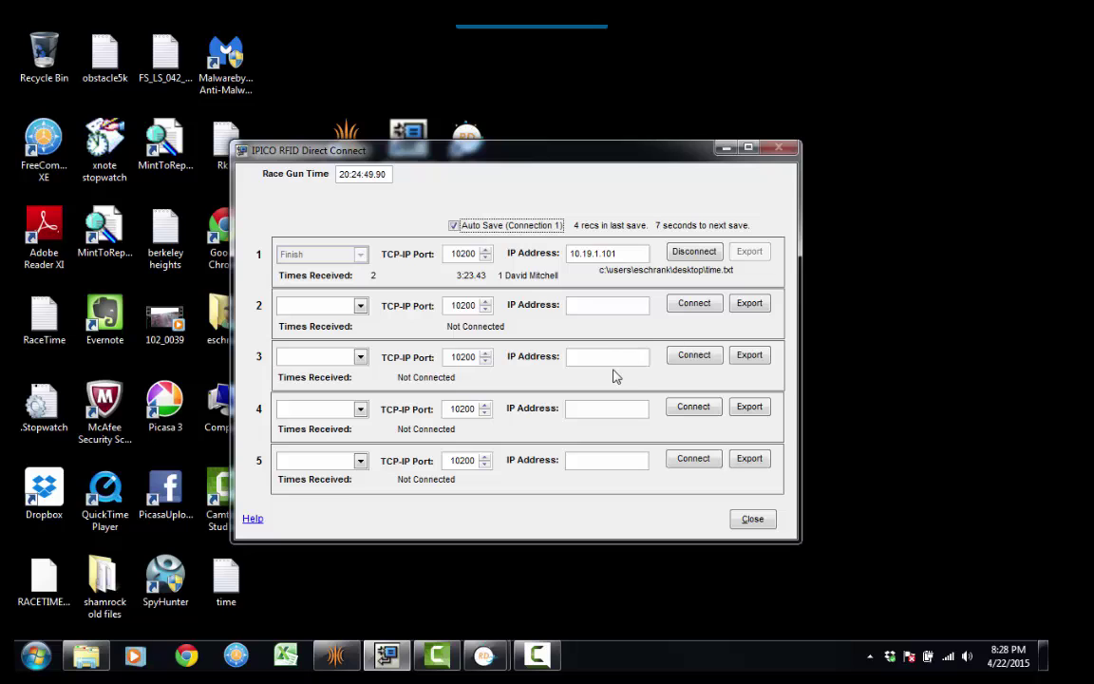
left_click(725, 149)
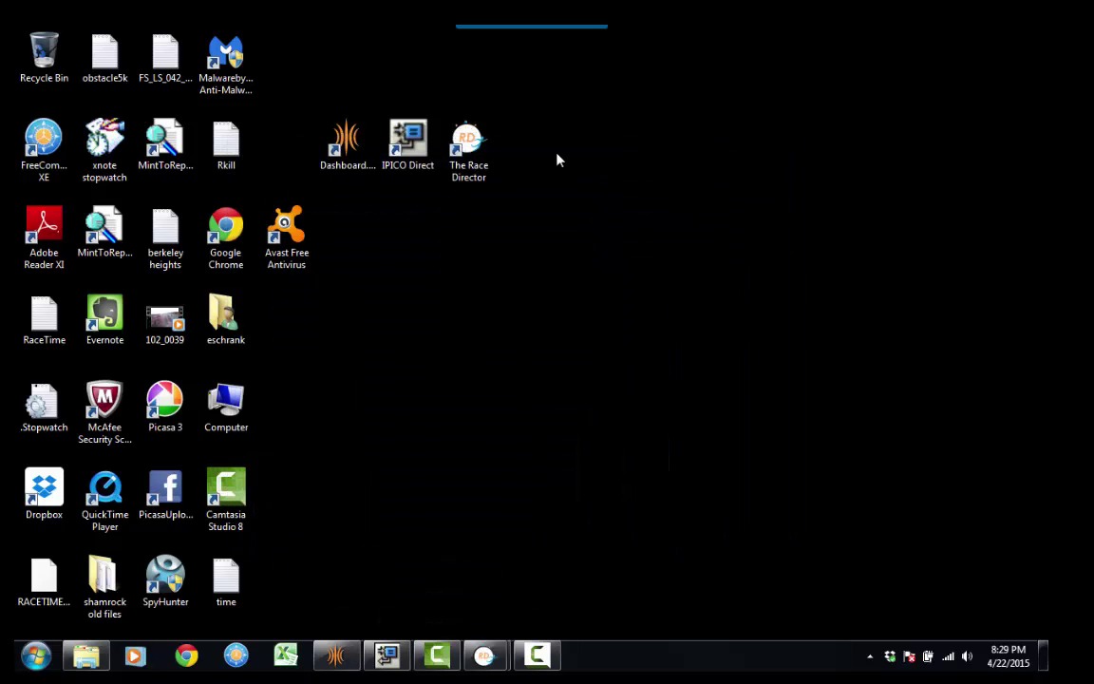
Step: Switch to The Race Director and open the Announcer Screen
double_click(477, 145)
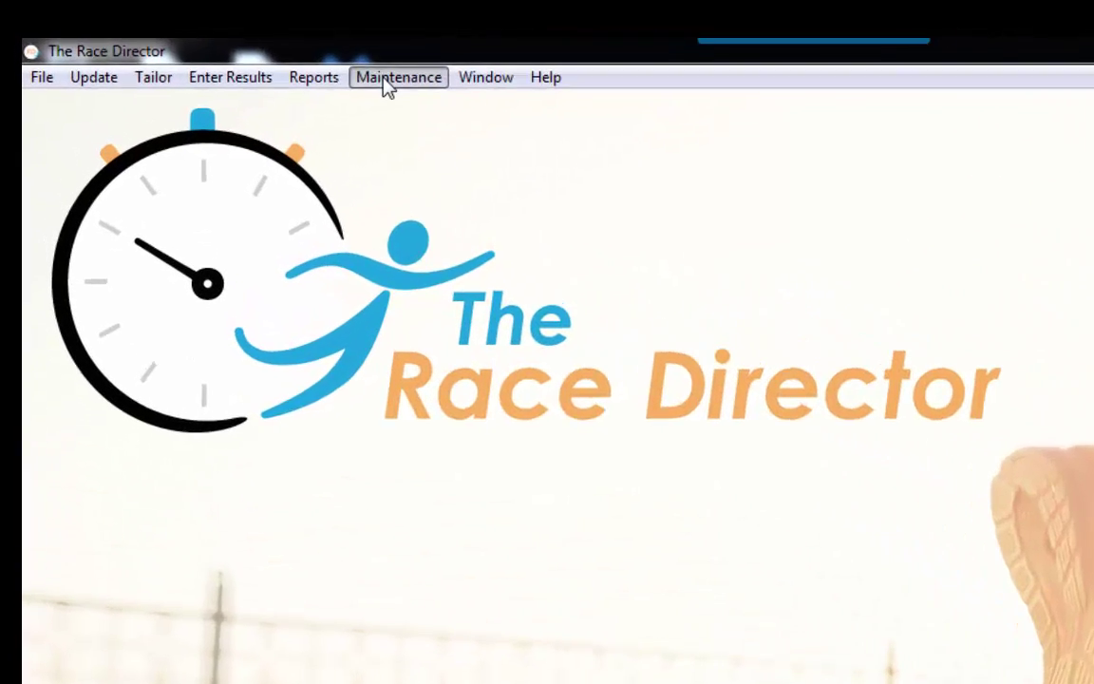
left_click(384, 83)
mouse_move(386, 95)
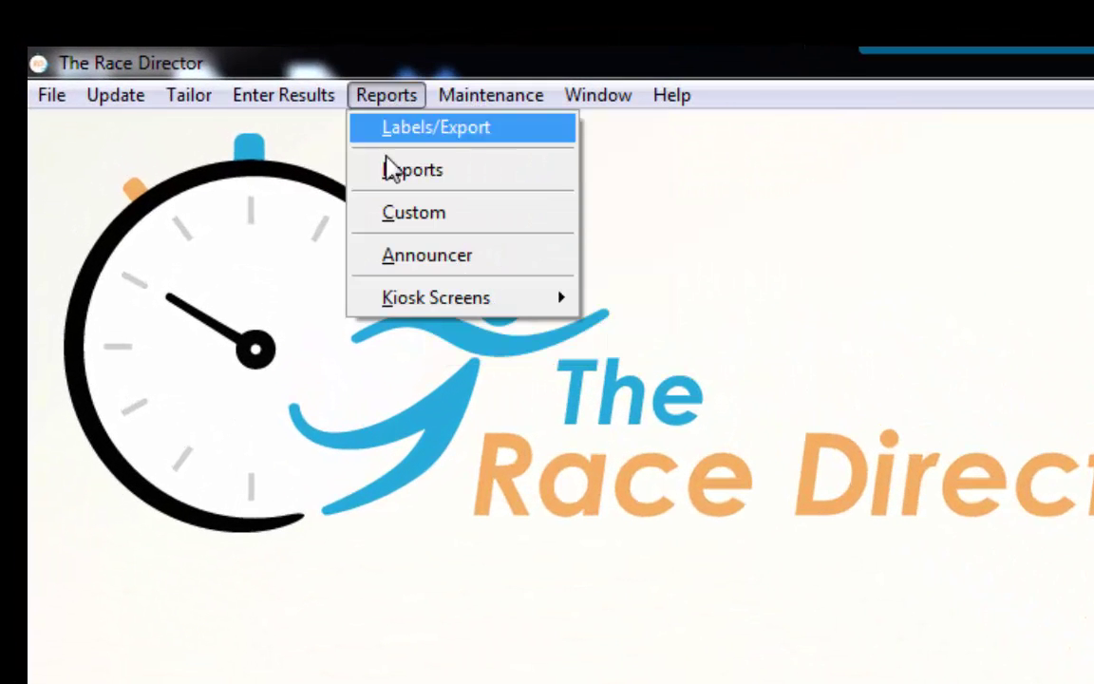
left_click(414, 271)
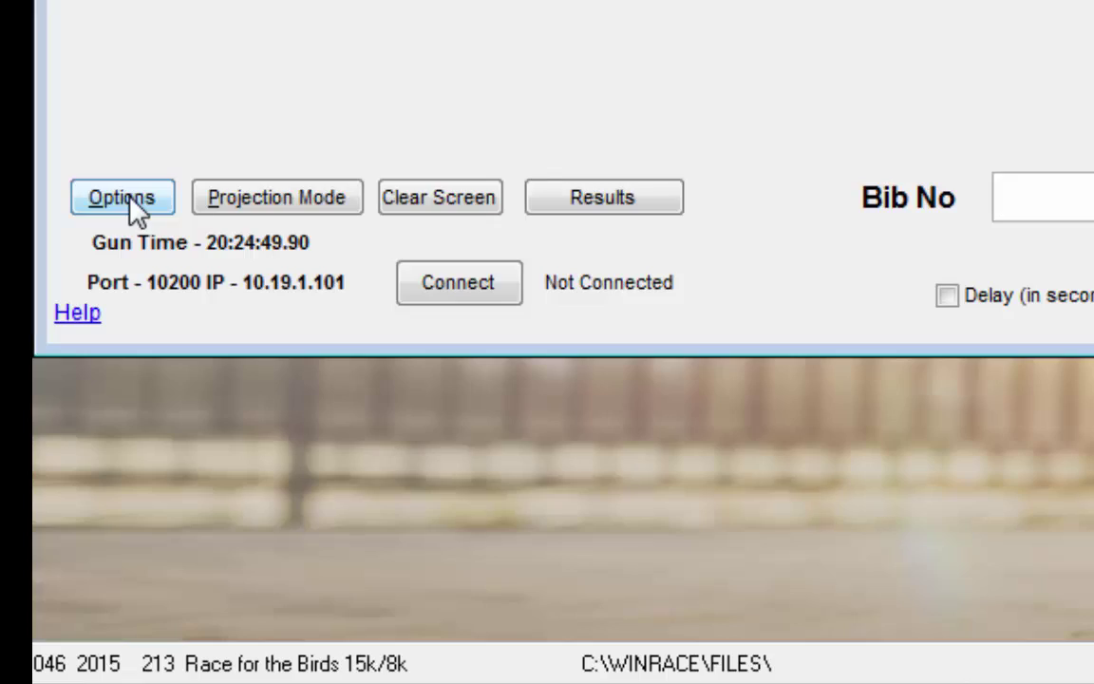
Step: Review the Announcer Options, including the leader board, mat placement, gun time and reader connection settings, and close them
left_click(133, 202)
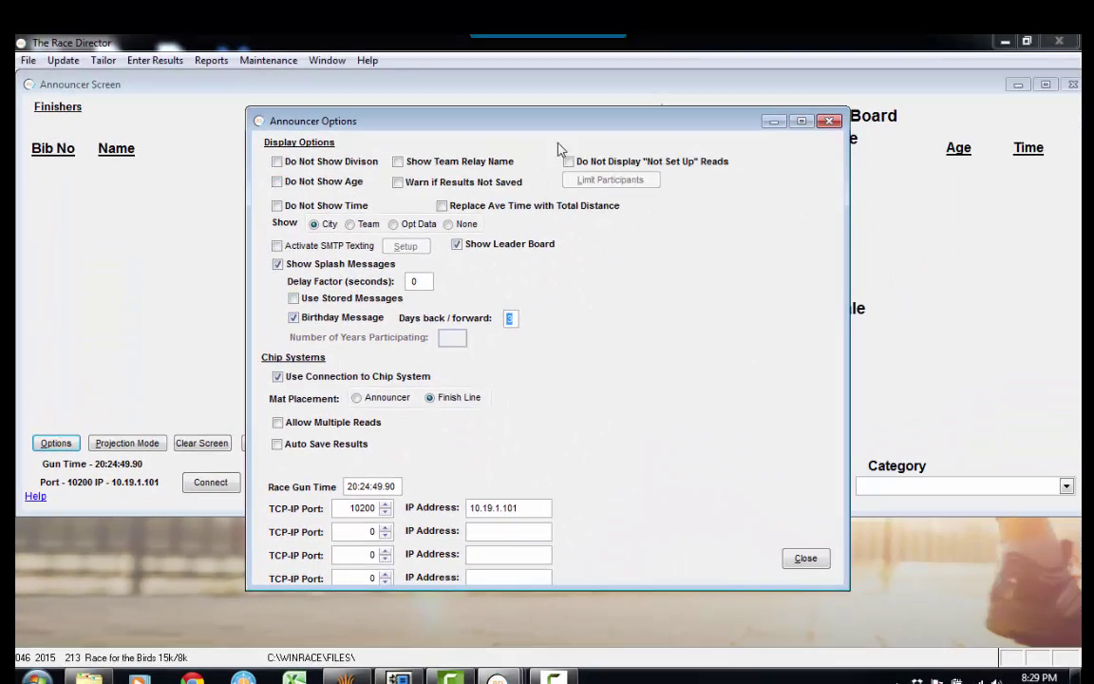
left_click(486, 245)
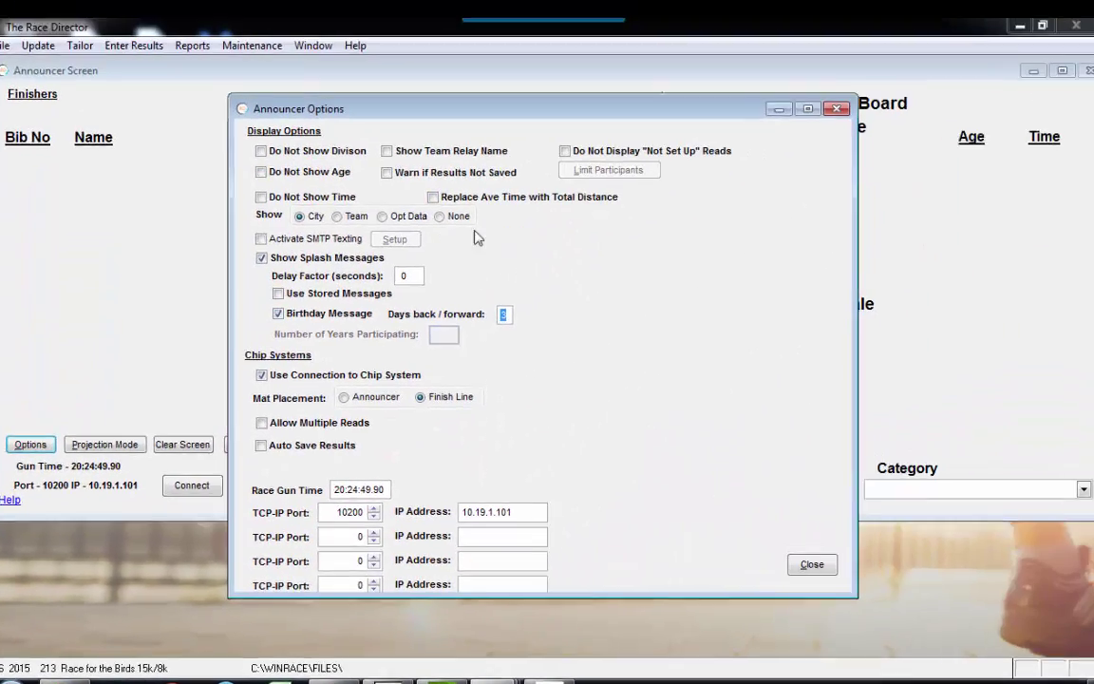
left_click(478, 238)
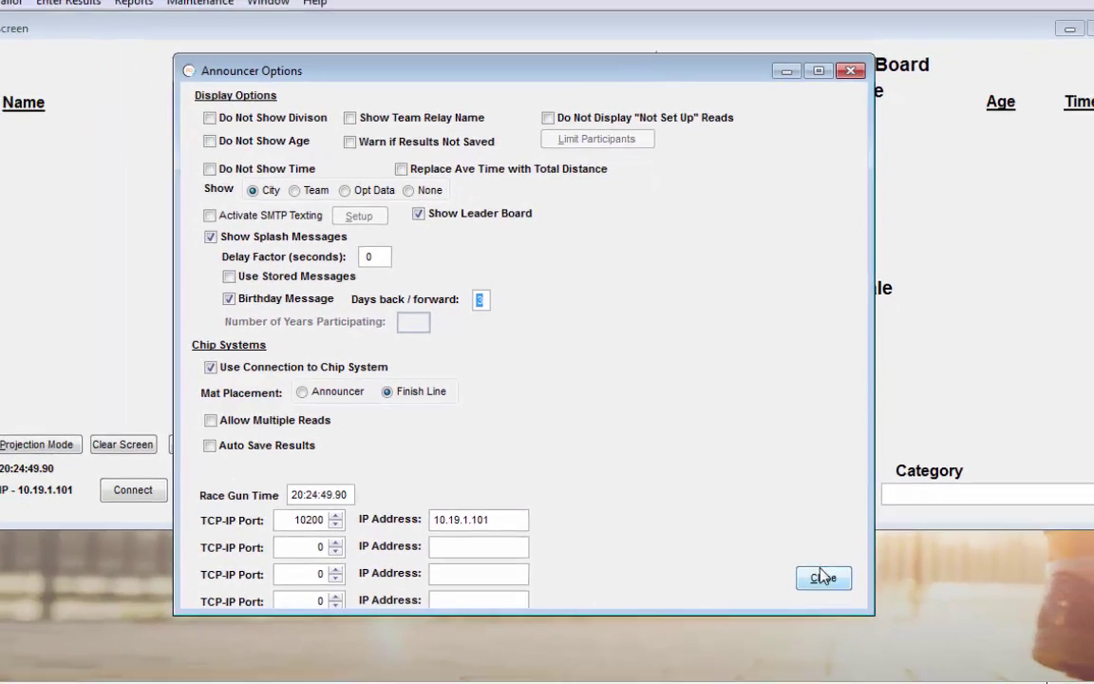
left_click(822, 577)
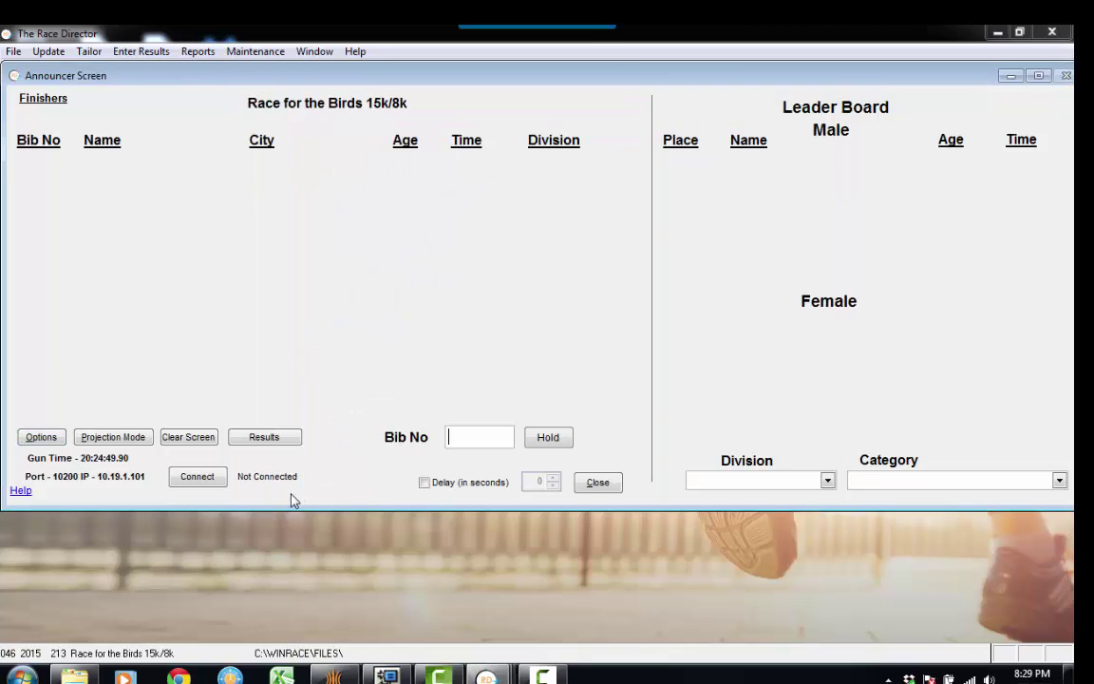
Step: Connect the Announcer Screen to the reader and set the leader board to division 15k and category 8k Top Finishers
left_click(201, 479)
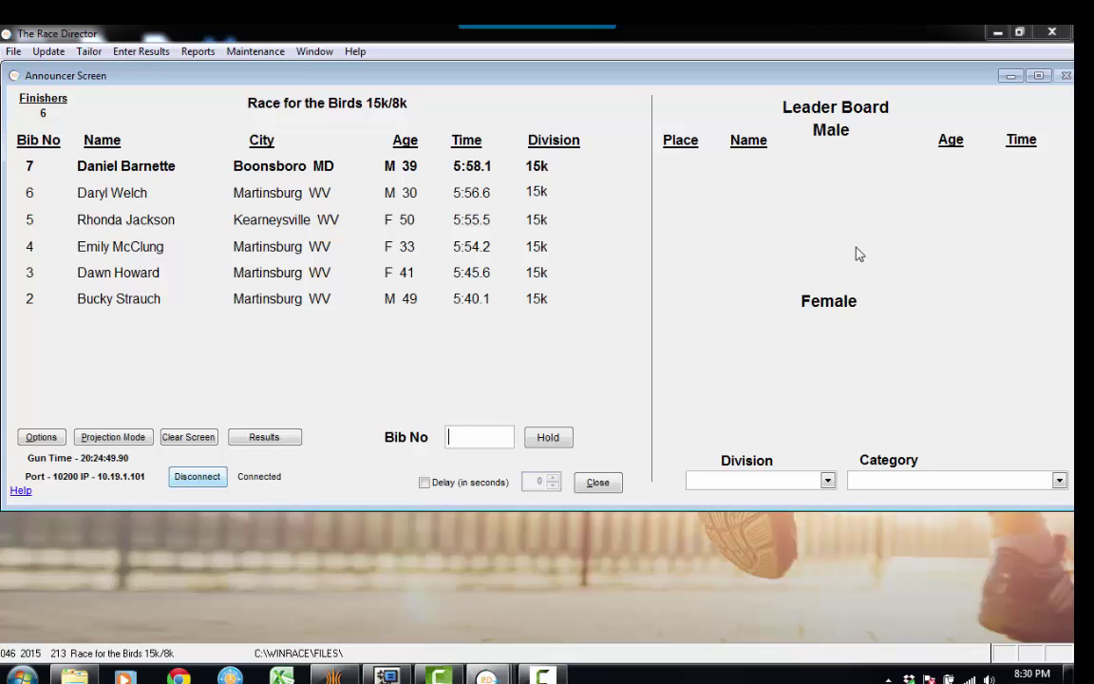
left_click(827, 480)
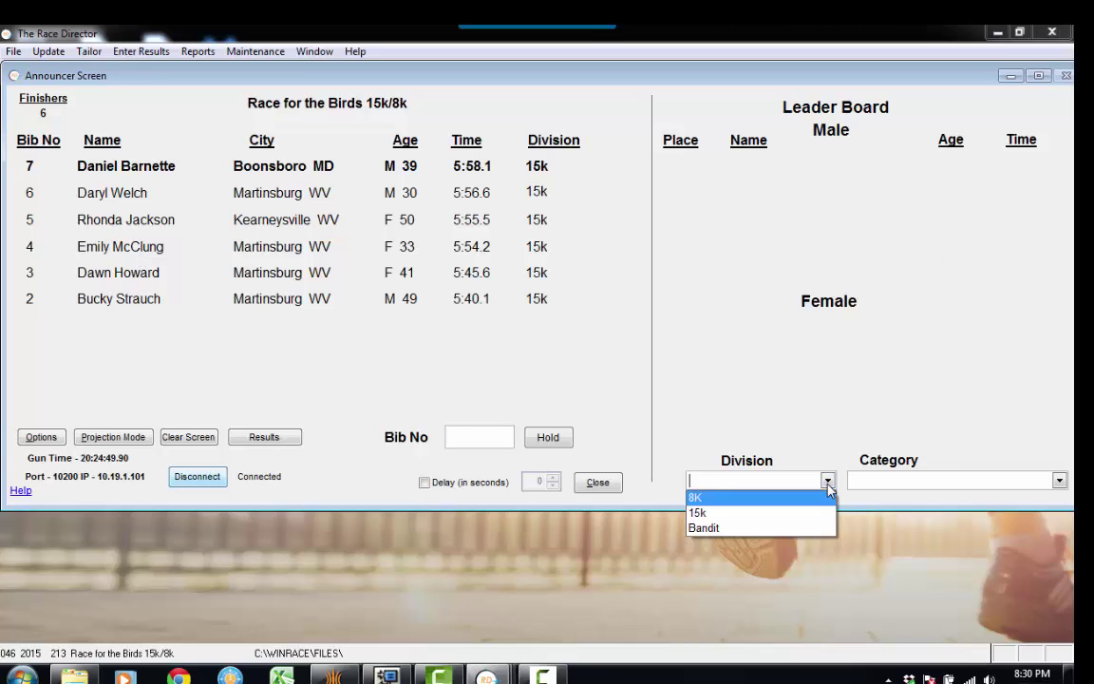
left_click(792, 499)
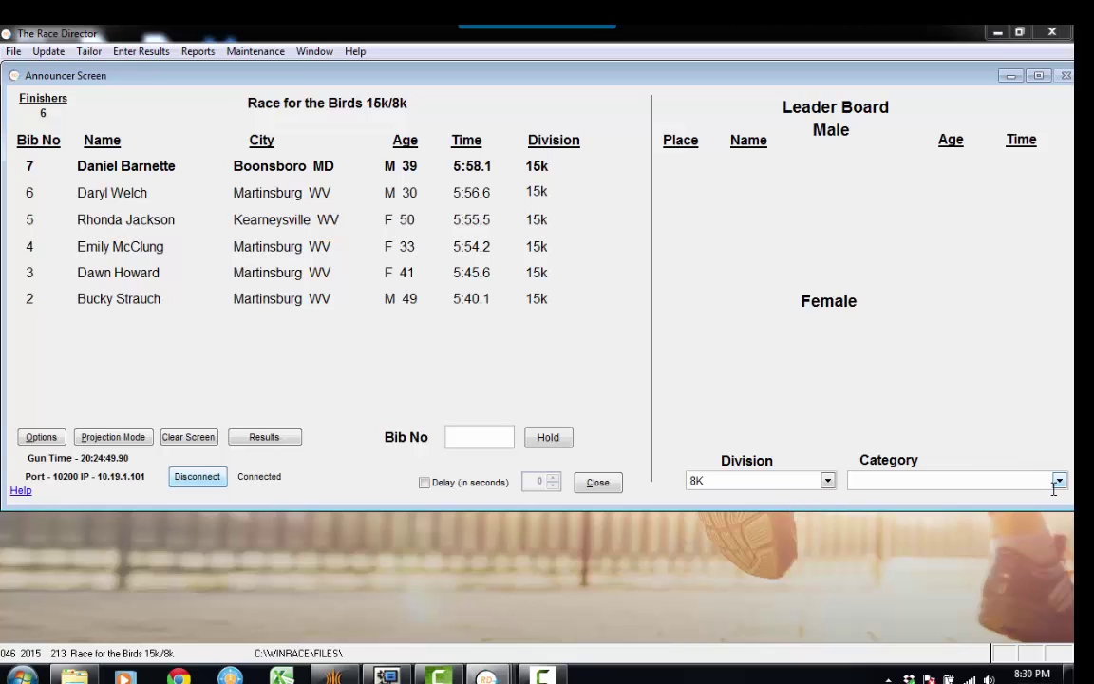
left_click(828, 481)
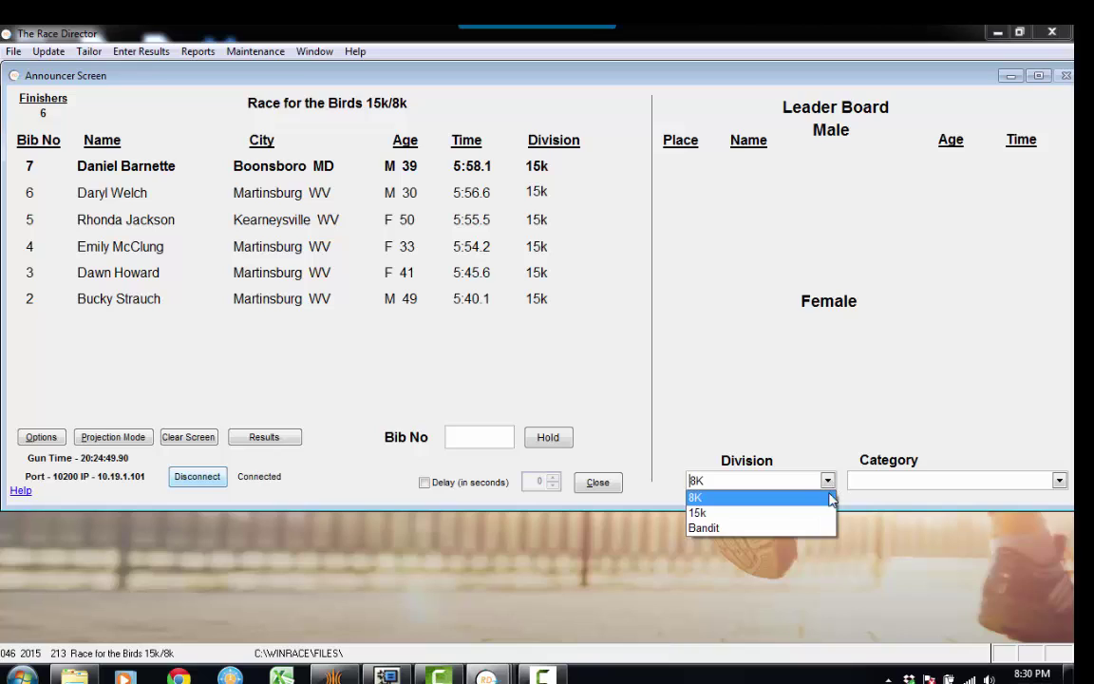
left_click(826, 514)
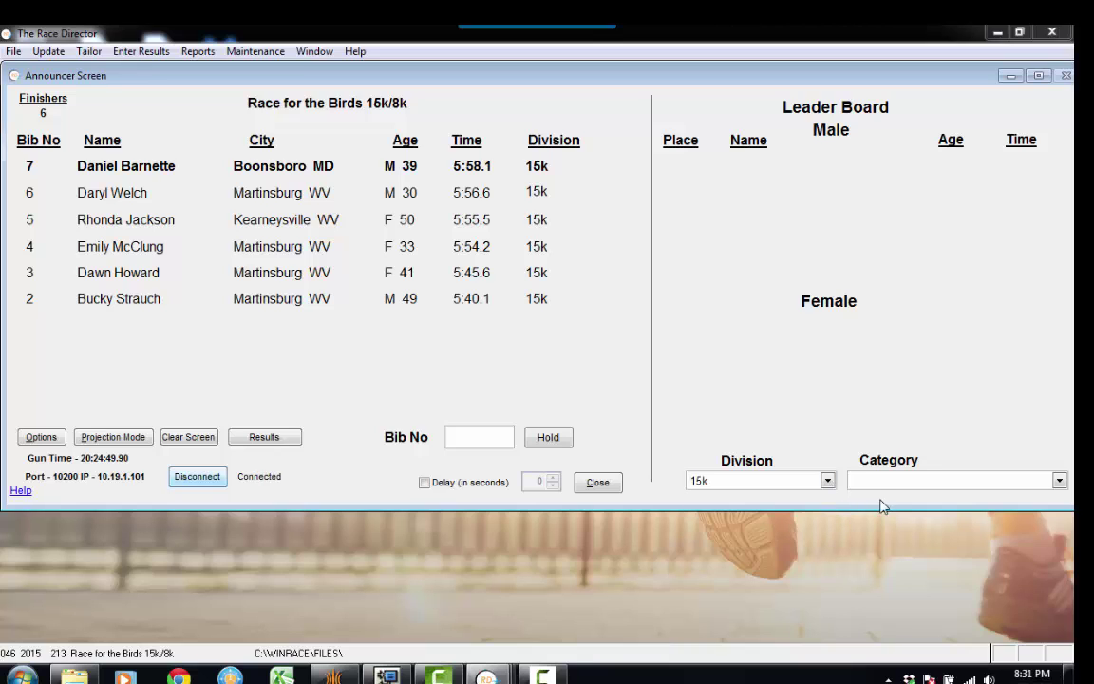
left_click(1024, 478)
left_click(1059, 481)
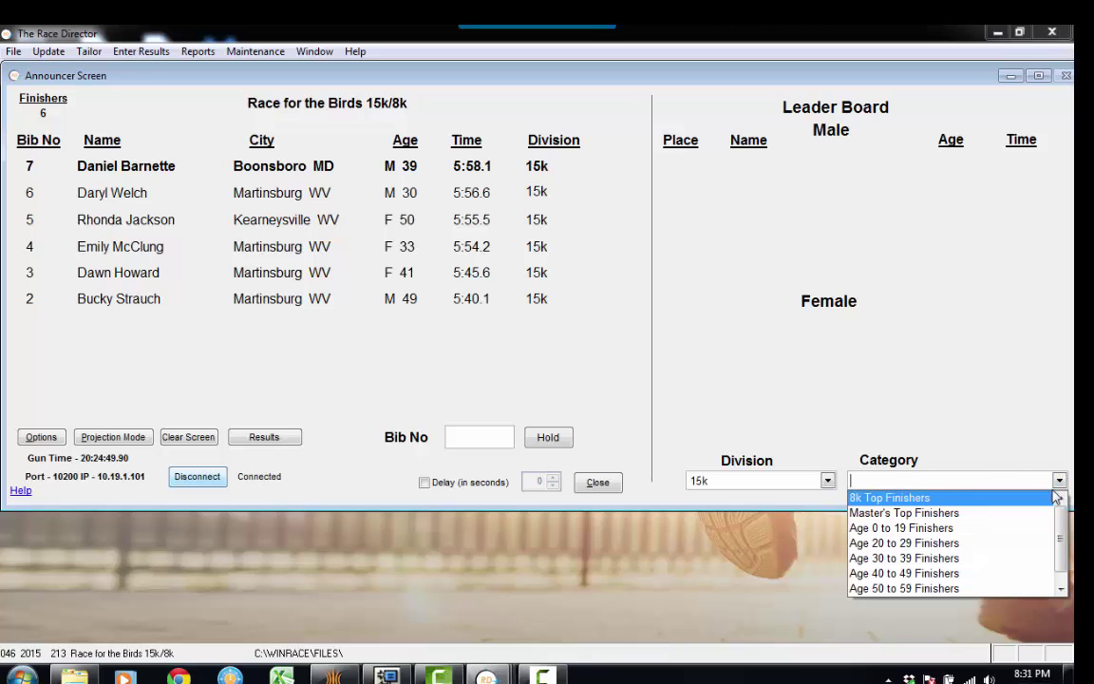
left_click(1035, 495)
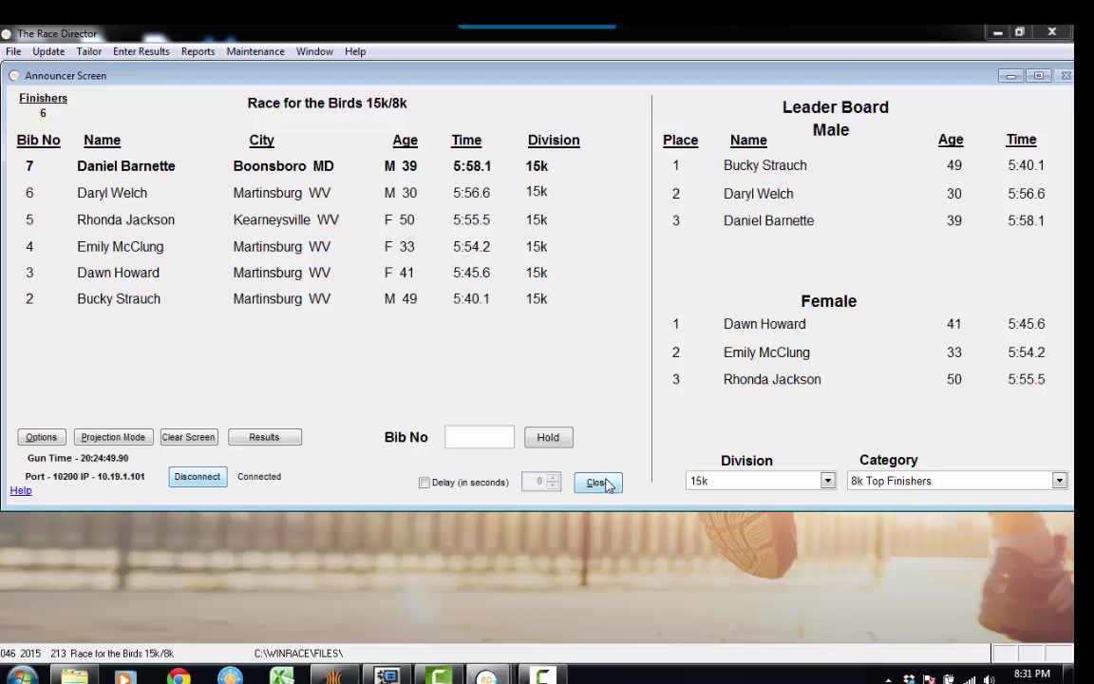
Step: Manually enter bib number 8 as a finisher on the Announcer Screen
left_click(472, 436)
type("8")
key("Return")
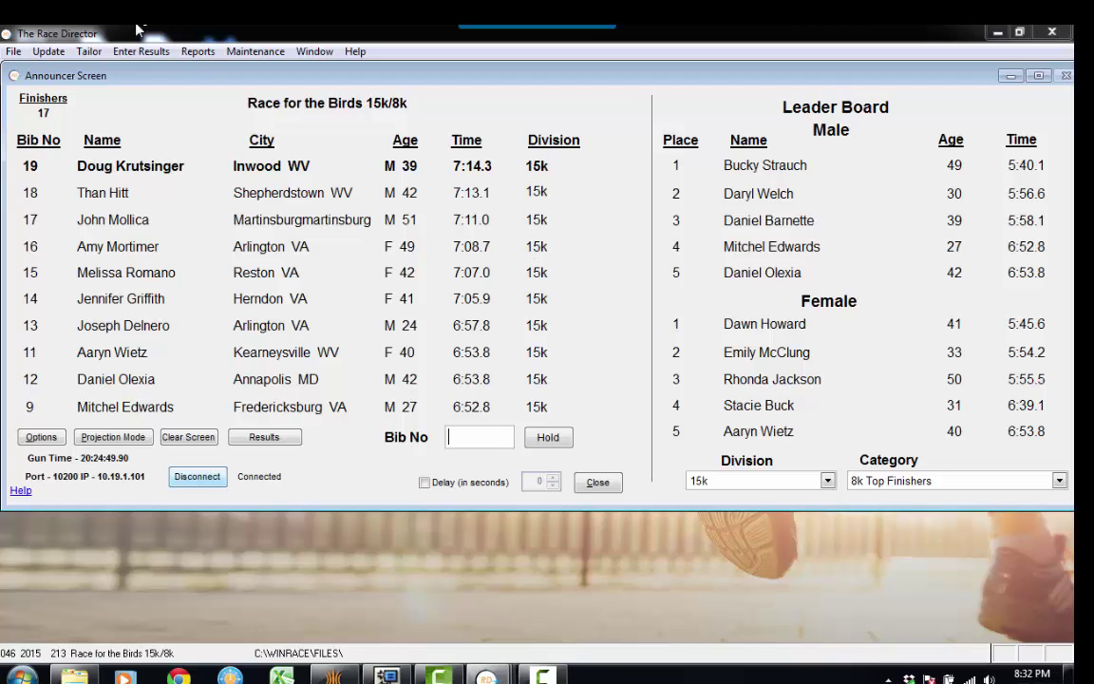
Step: Close the Announcer Screen, confirming the closure, and open the chip results import window
left_click(595, 488)
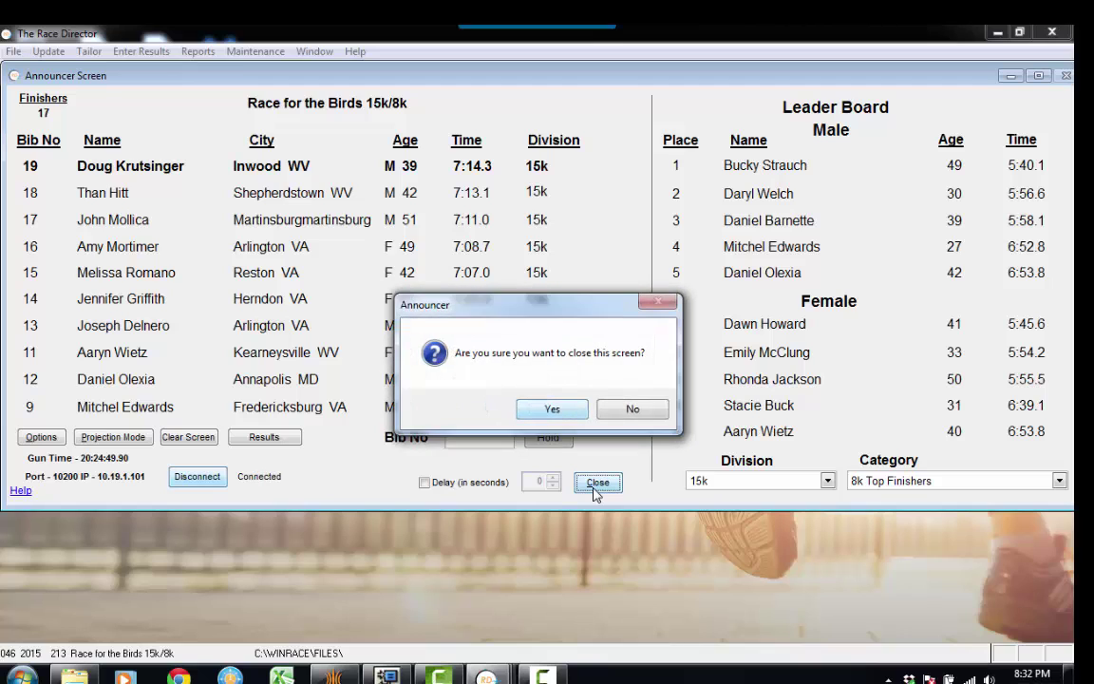
left_click(555, 411)
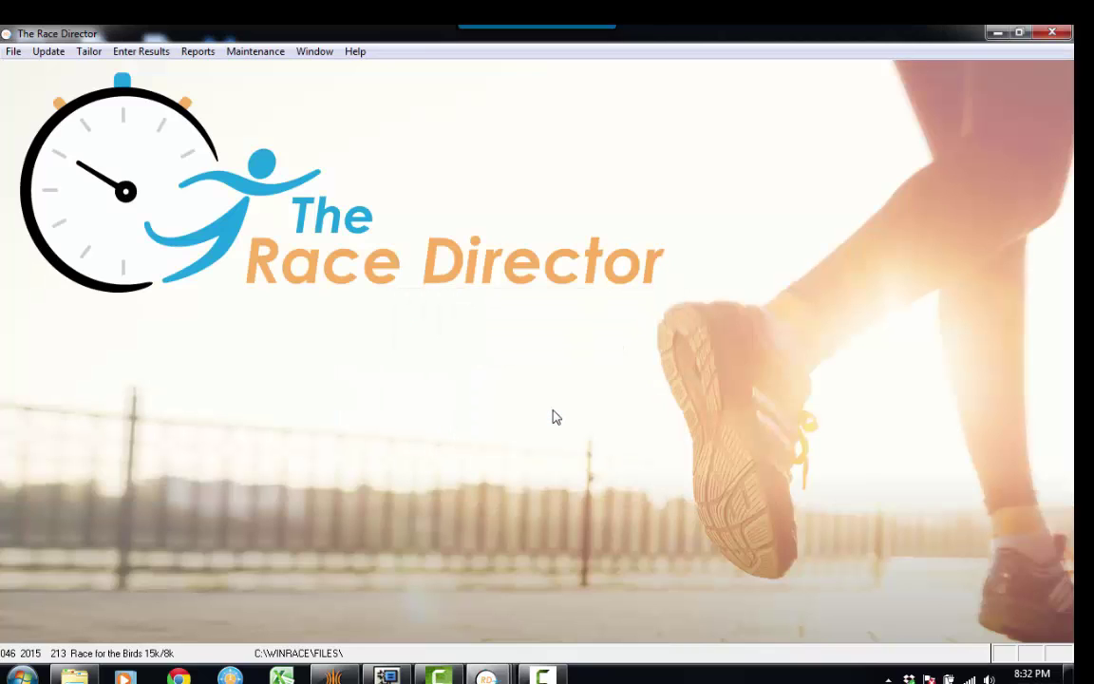
left_click(138, 55)
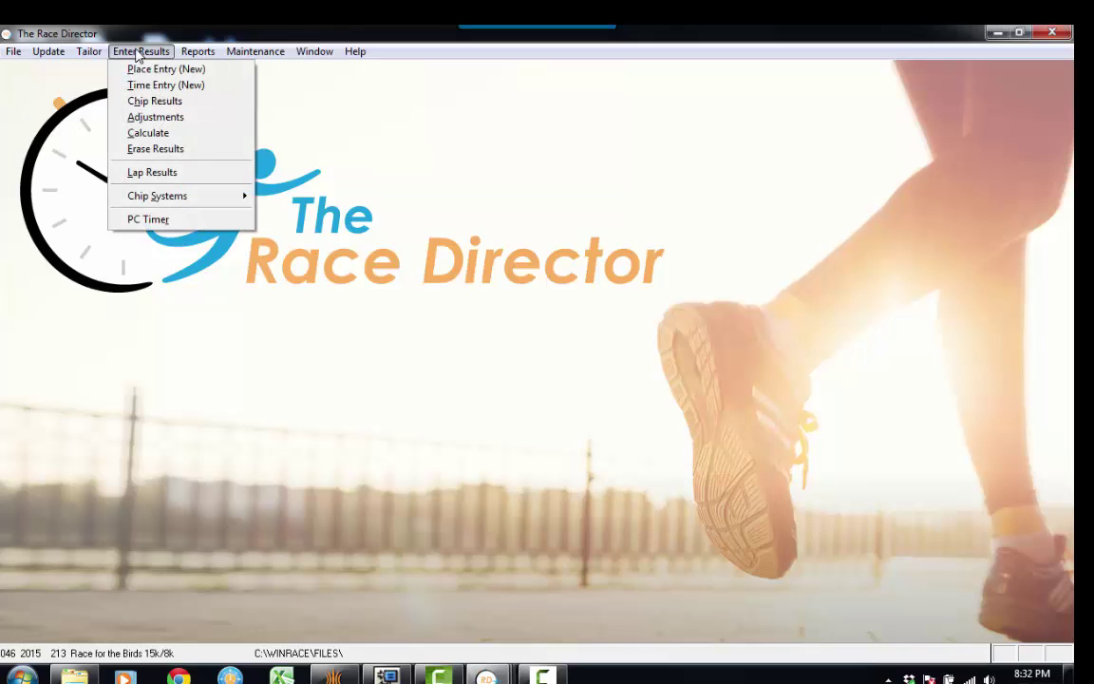
left_click(143, 103)
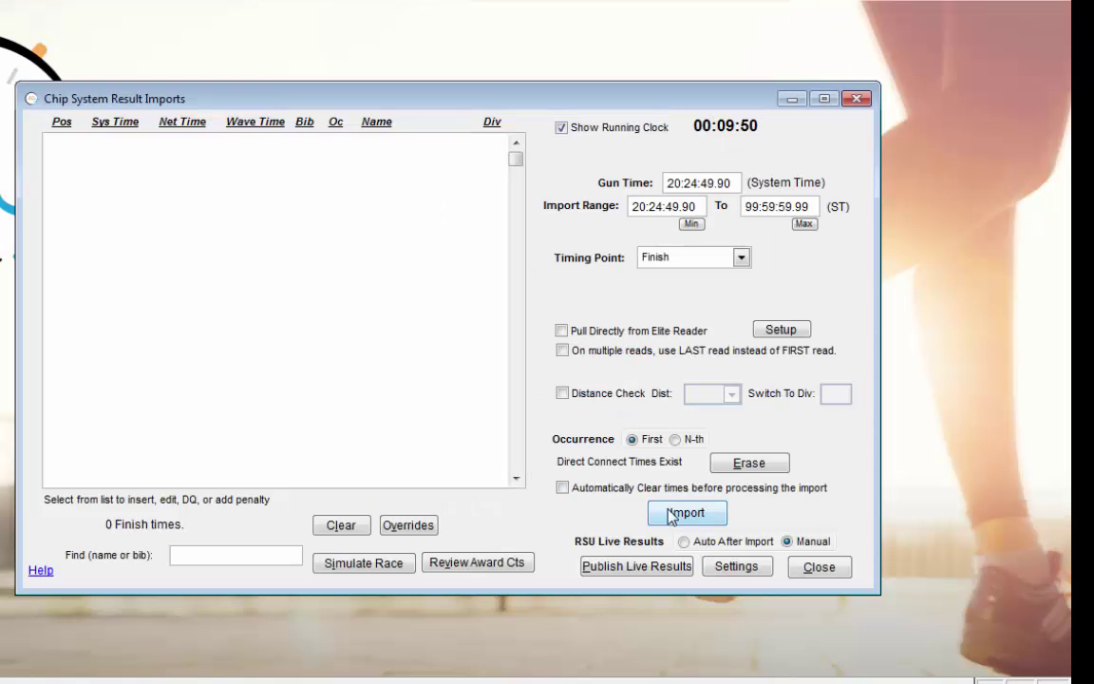
Step: Import the Finish times, accepting the existing direct IPICO times, and close the import window
left_click(670, 513)
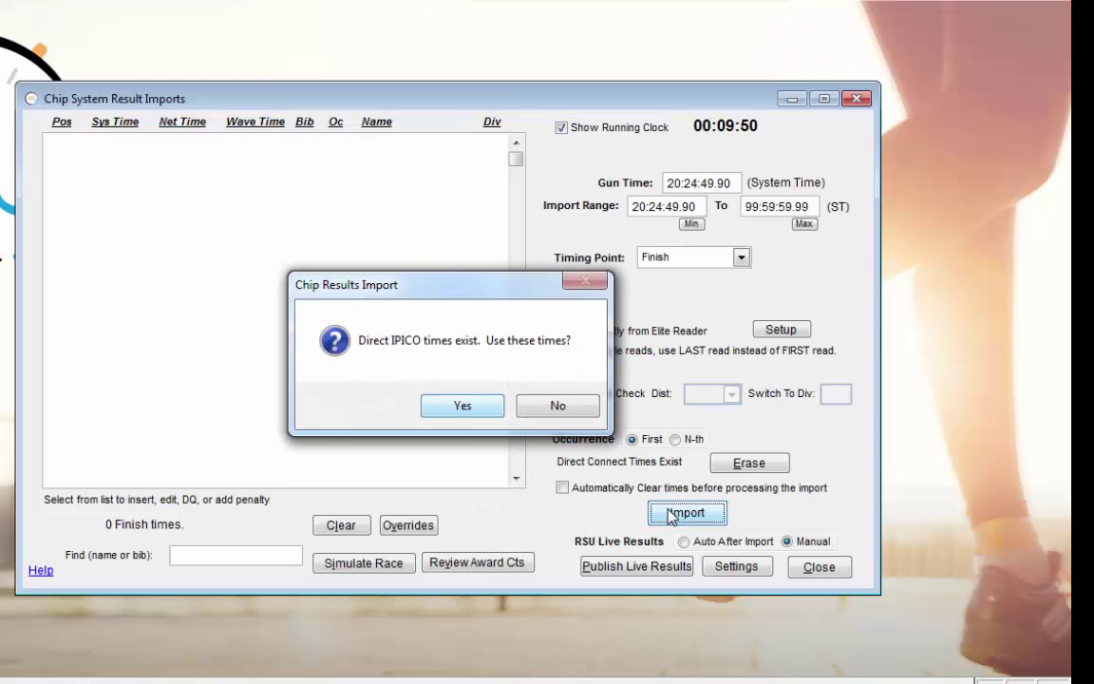
left_click(463, 406)
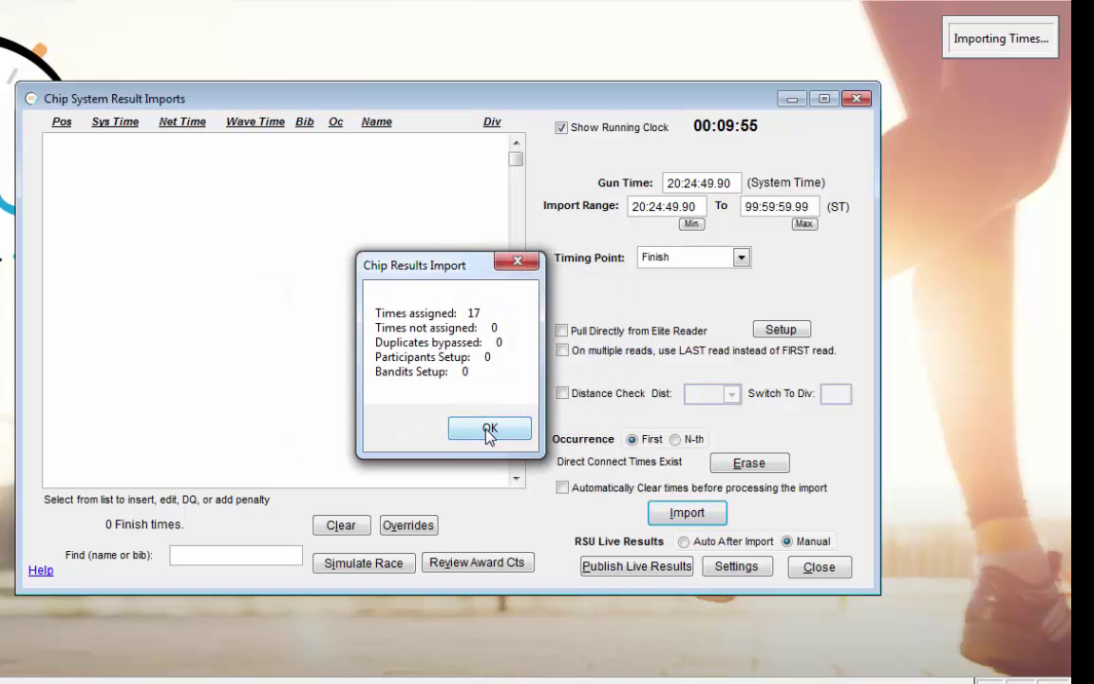
left_click(487, 430)
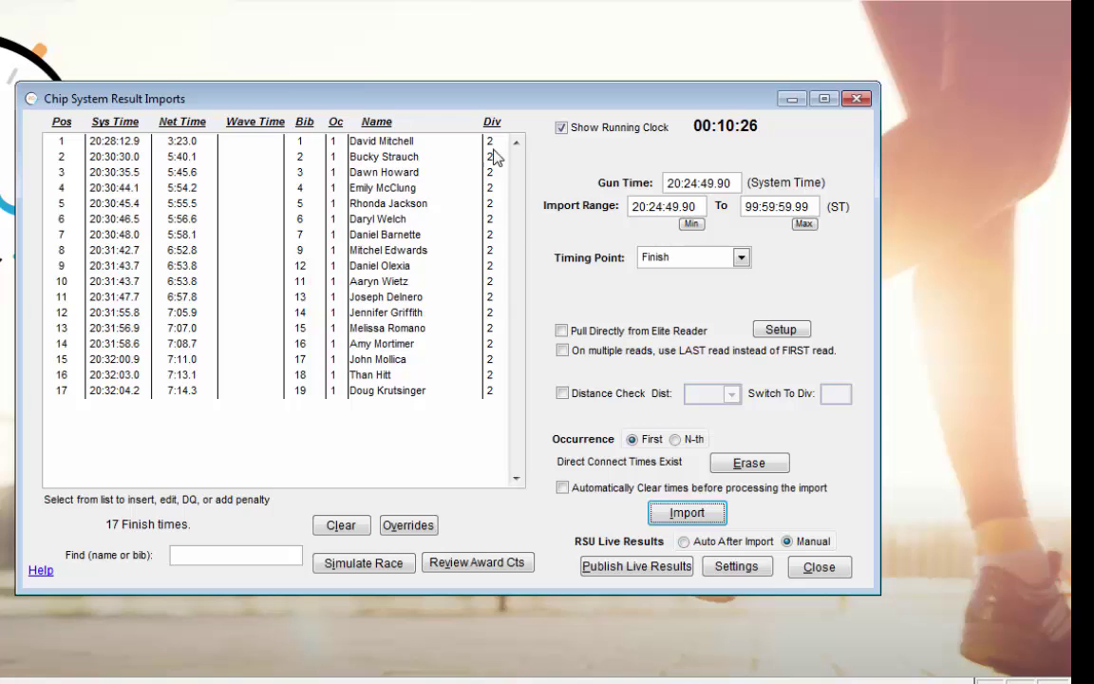
left_click(819, 567)
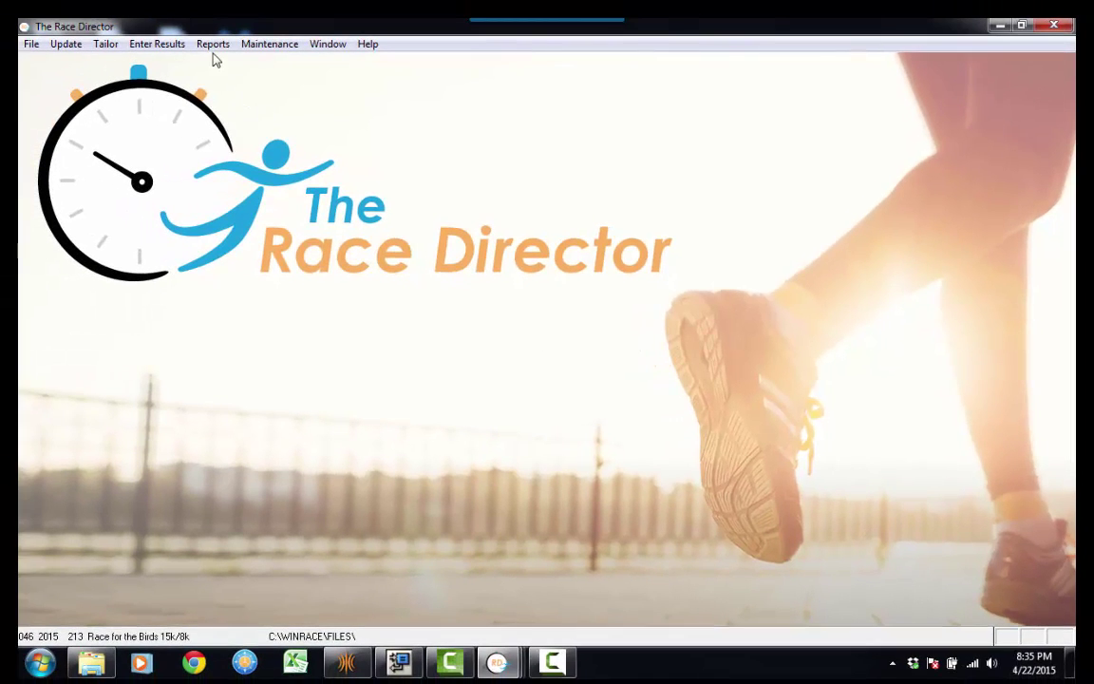
Step: Generate the Overall Finish List results report for the 15k division as a print preview
left_click(212, 44)
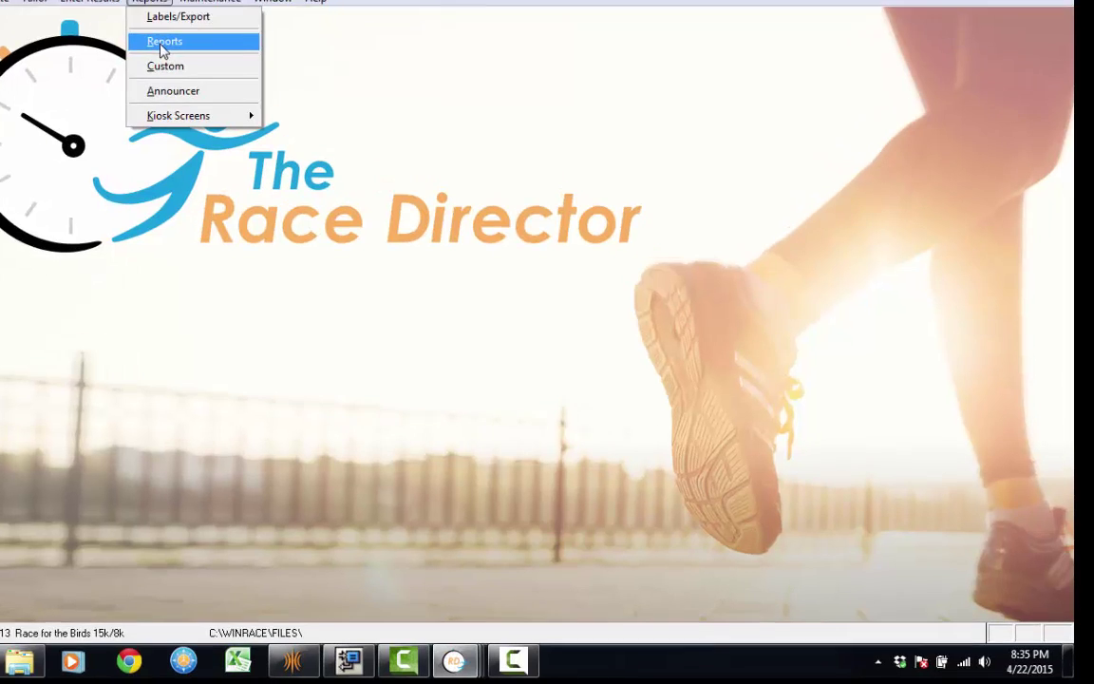
left_click(225, 86)
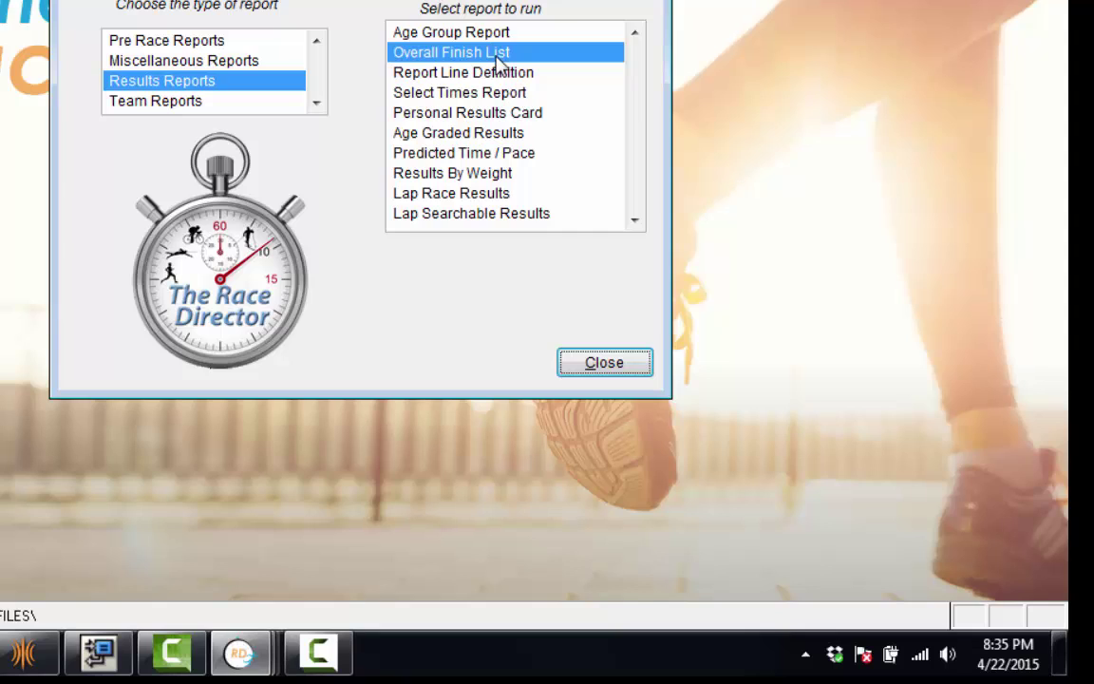
double_click(500, 61)
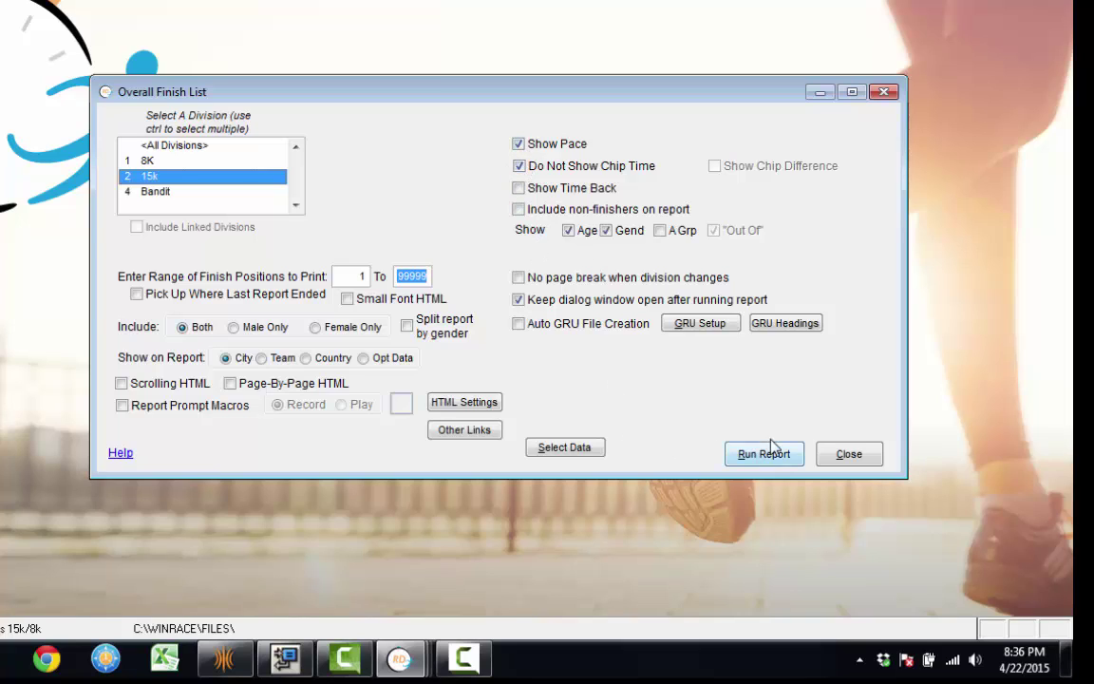
left_click(761, 456)
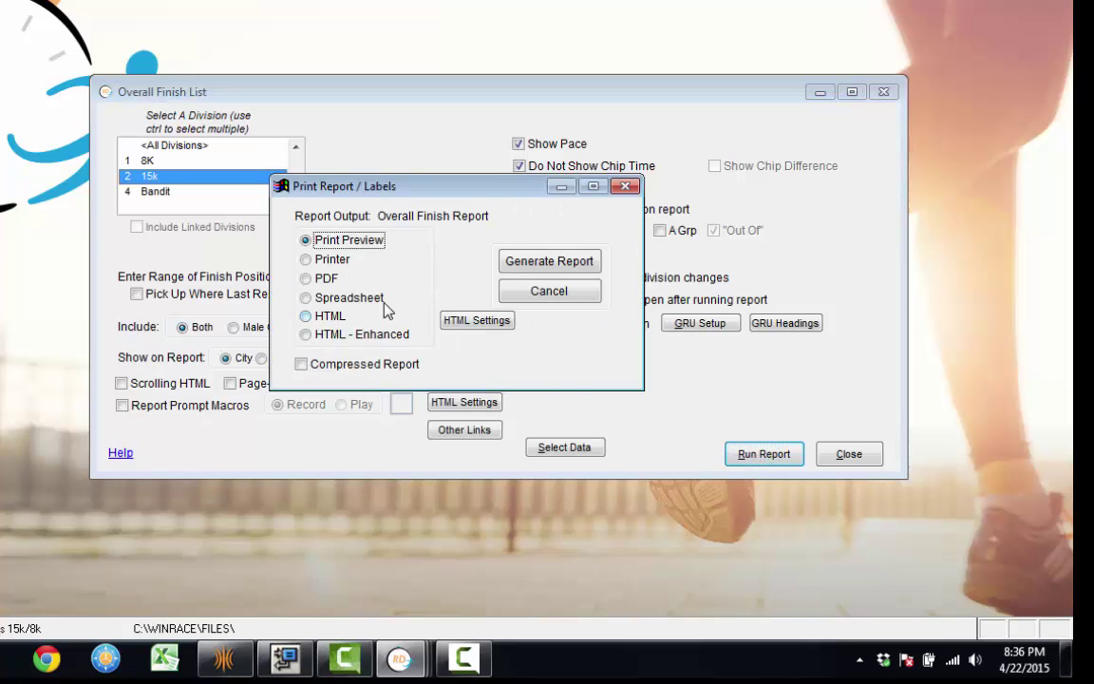
left_click(529, 267)
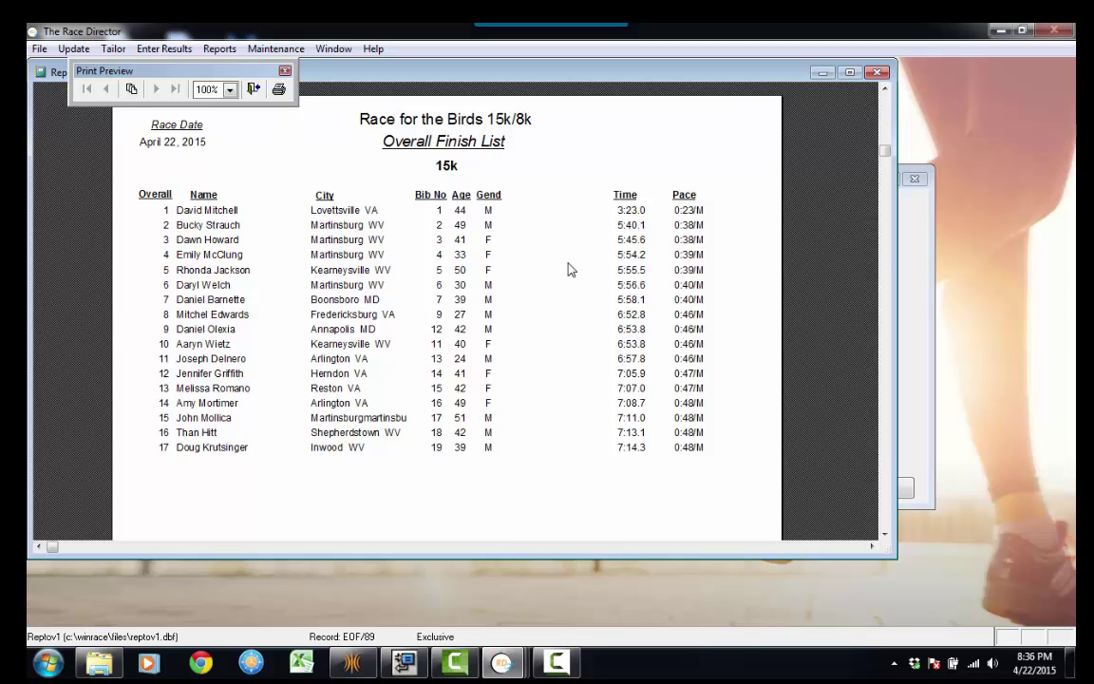
Step: Close the report preview, the Overall Finish List settings and the Reports window
left_click(879, 72)
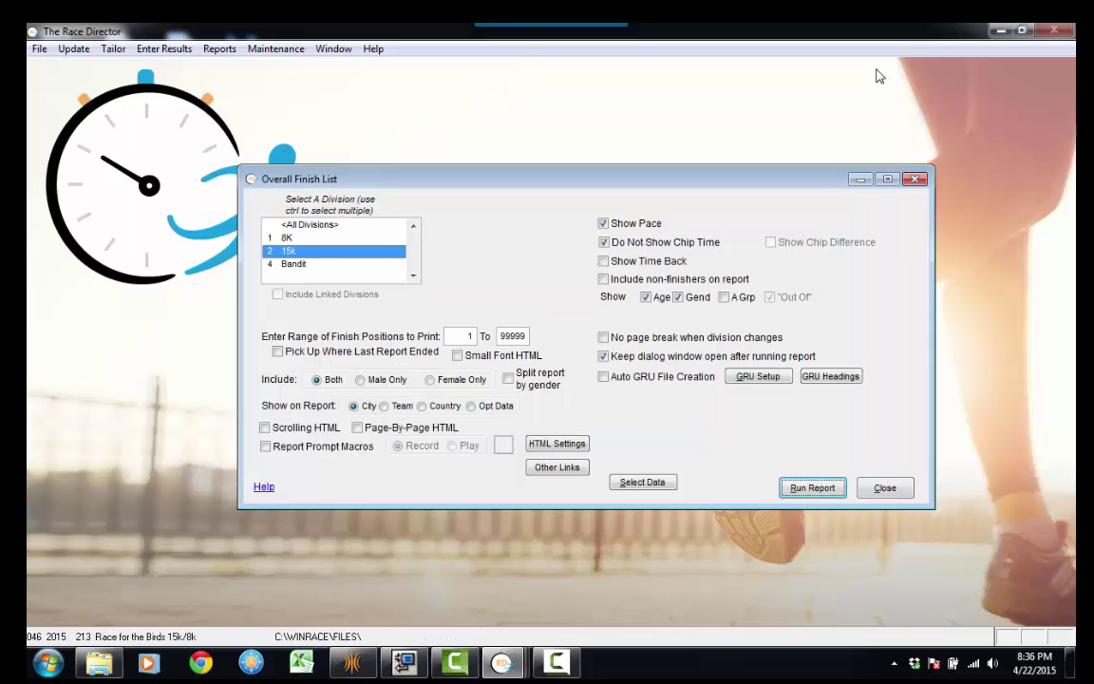
left_click(913, 179)
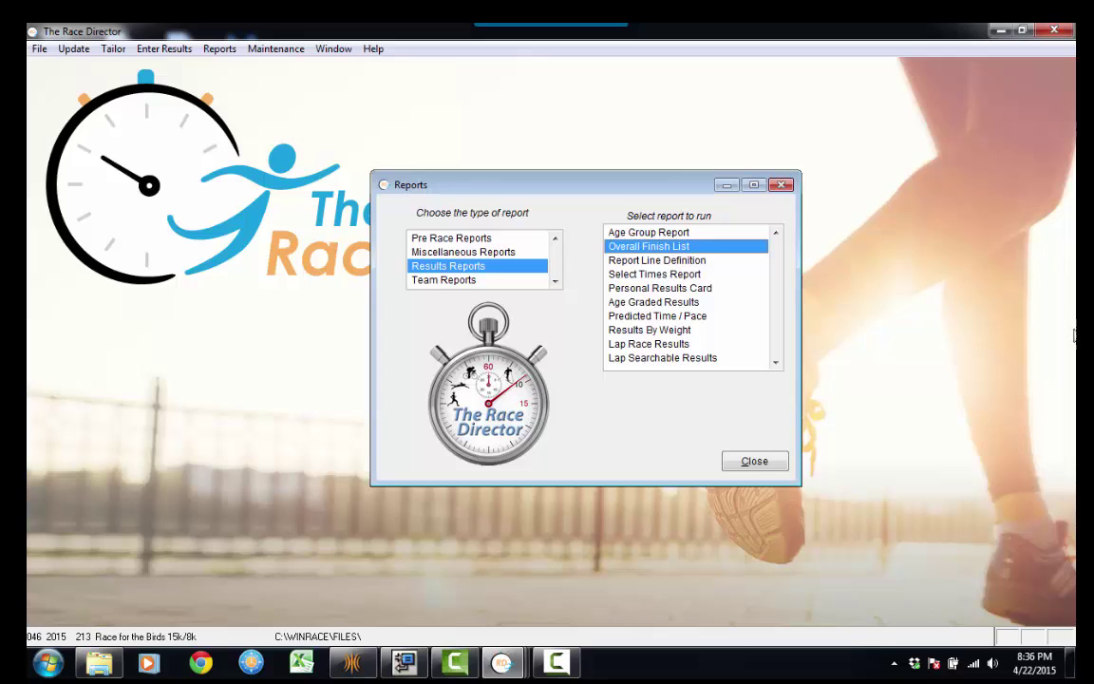
left_click(754, 462)
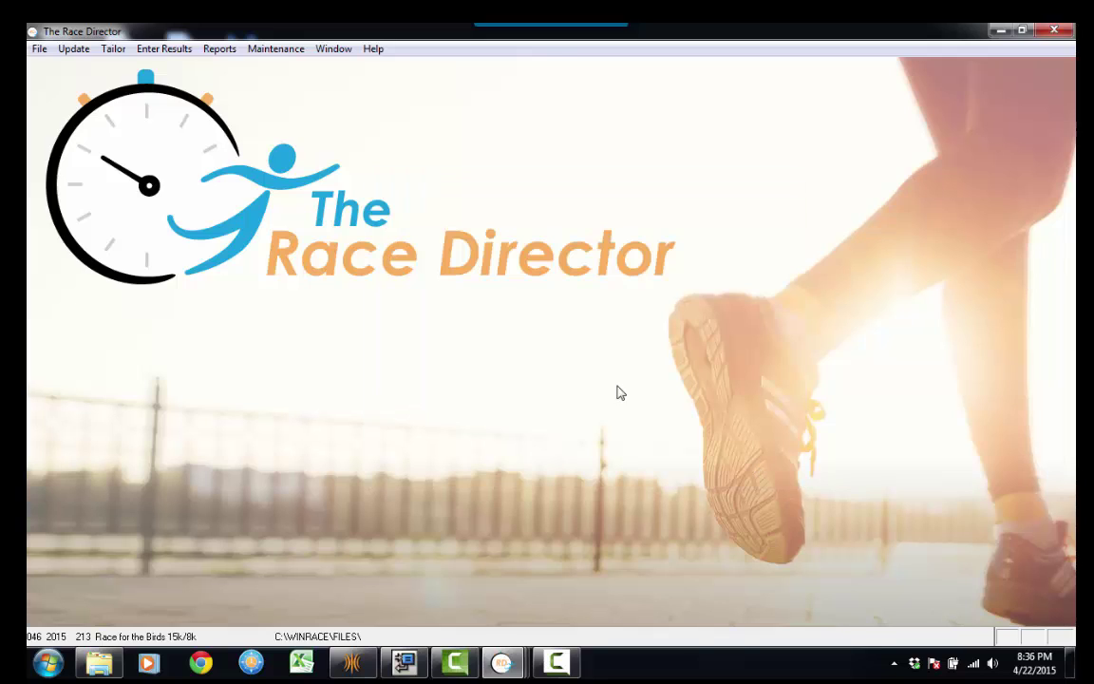
Step: Reopen the Announcer Screen and connect it to the reader
left_click(219, 52)
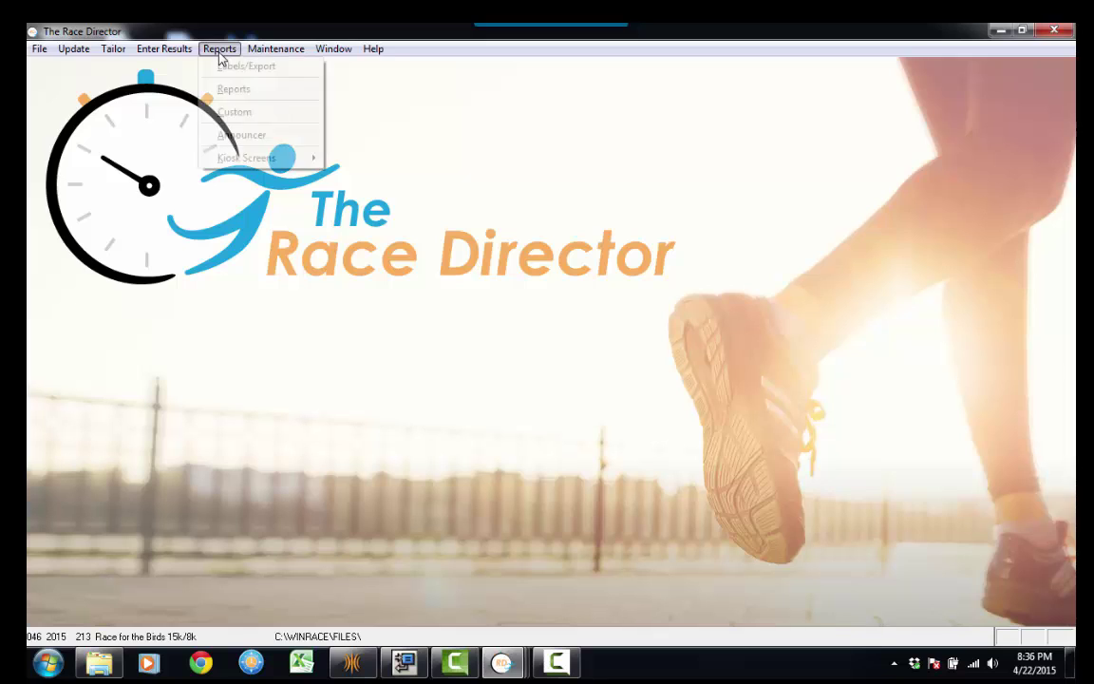
left_click(228, 138)
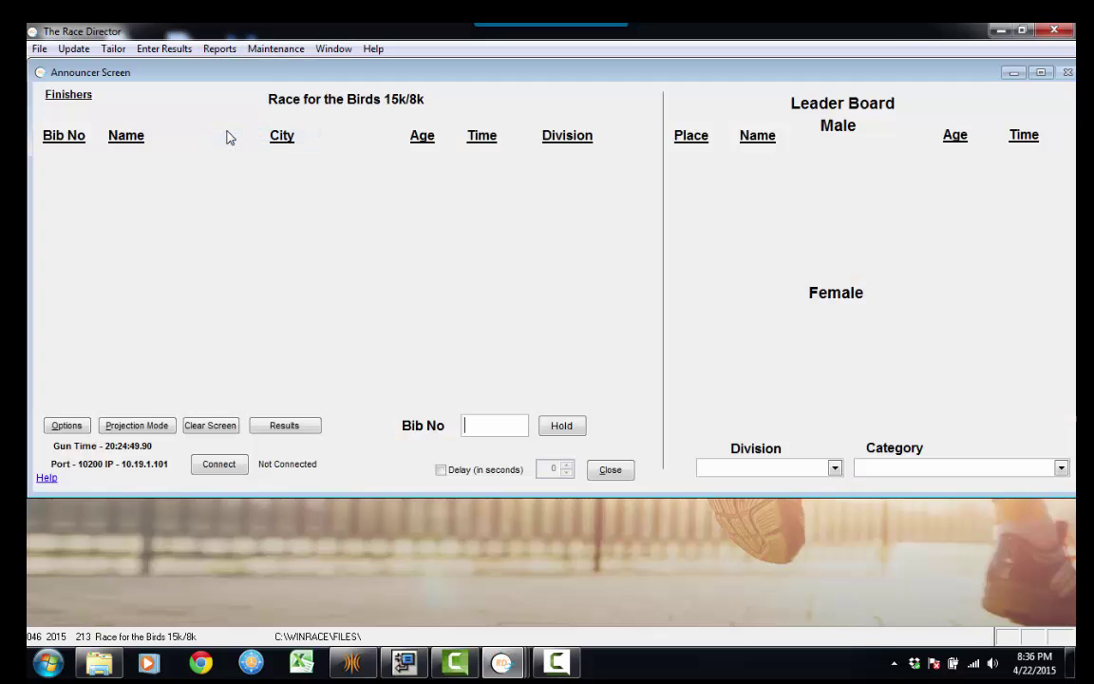
left_click(223, 465)
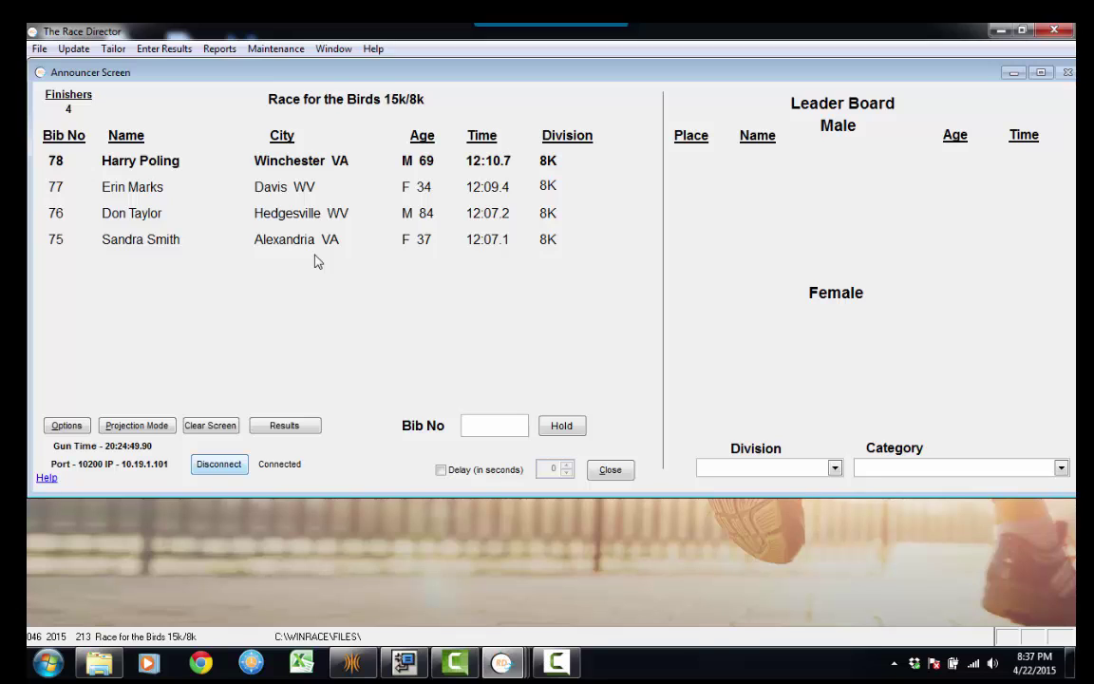
Step: Set the leader board to the 8K division and the Open Top Finishers category, and close the Announcer Screen
left_click(836, 469)
left_click(828, 485)
left_click(1061, 471)
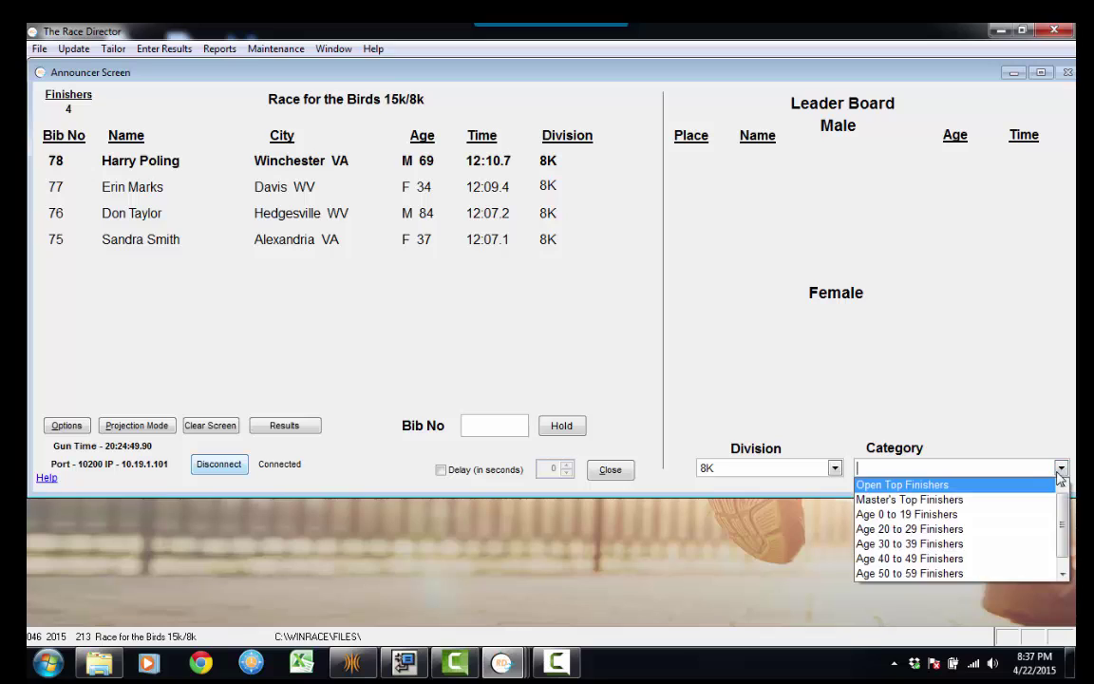
left_click(1044, 486)
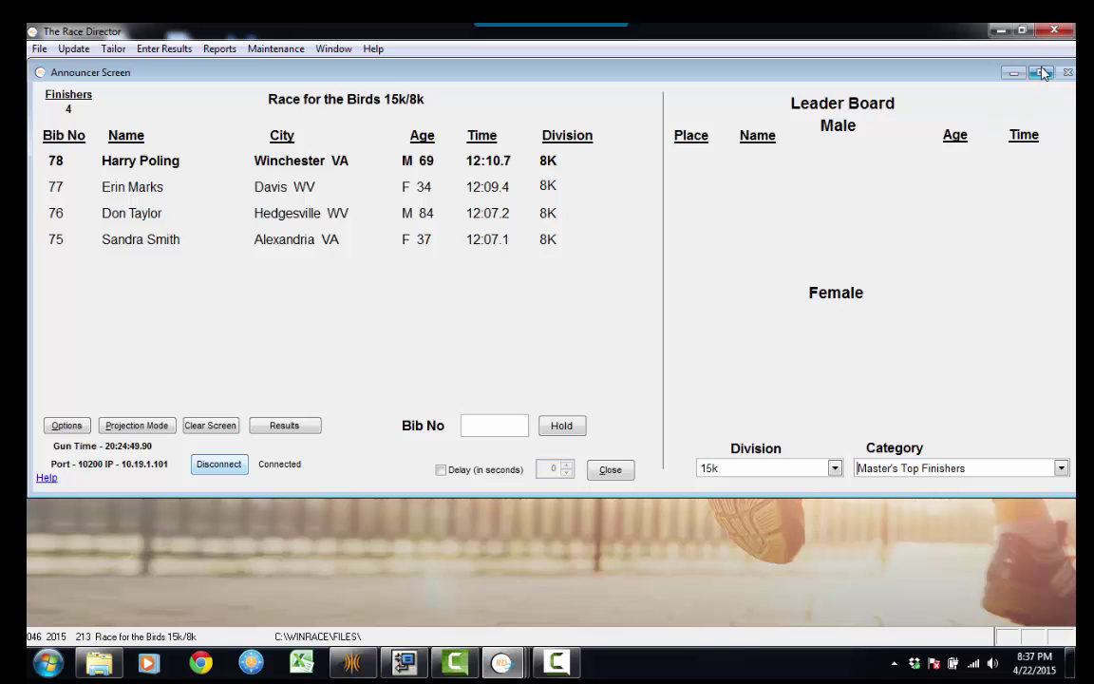
left_click(612, 471)
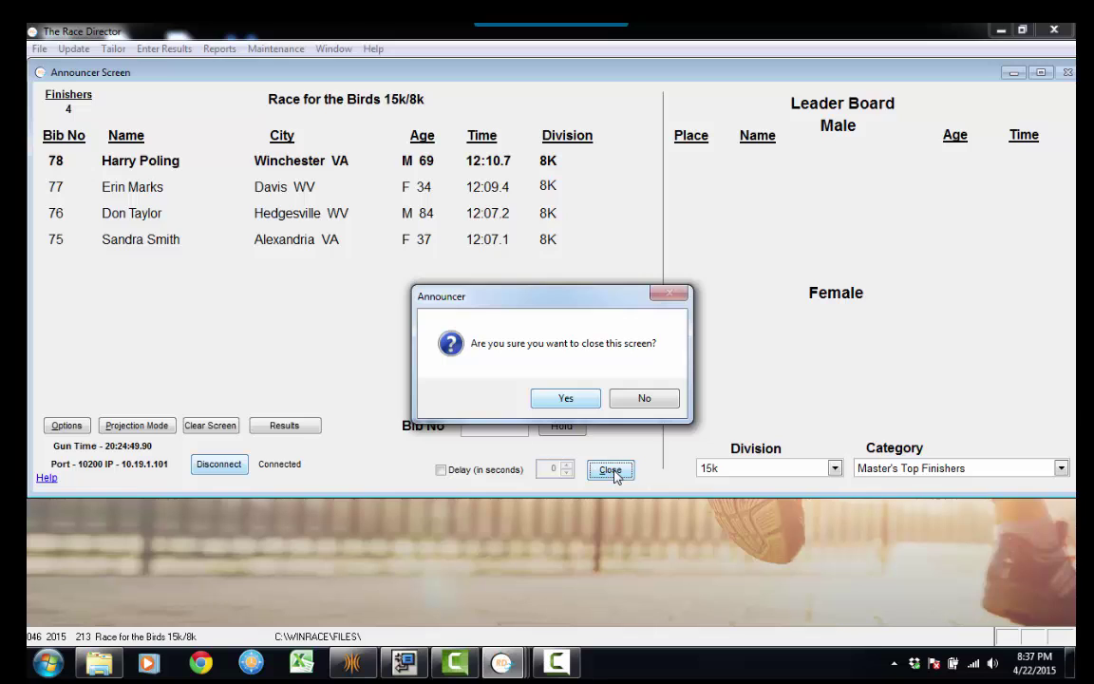
left_click(566, 399)
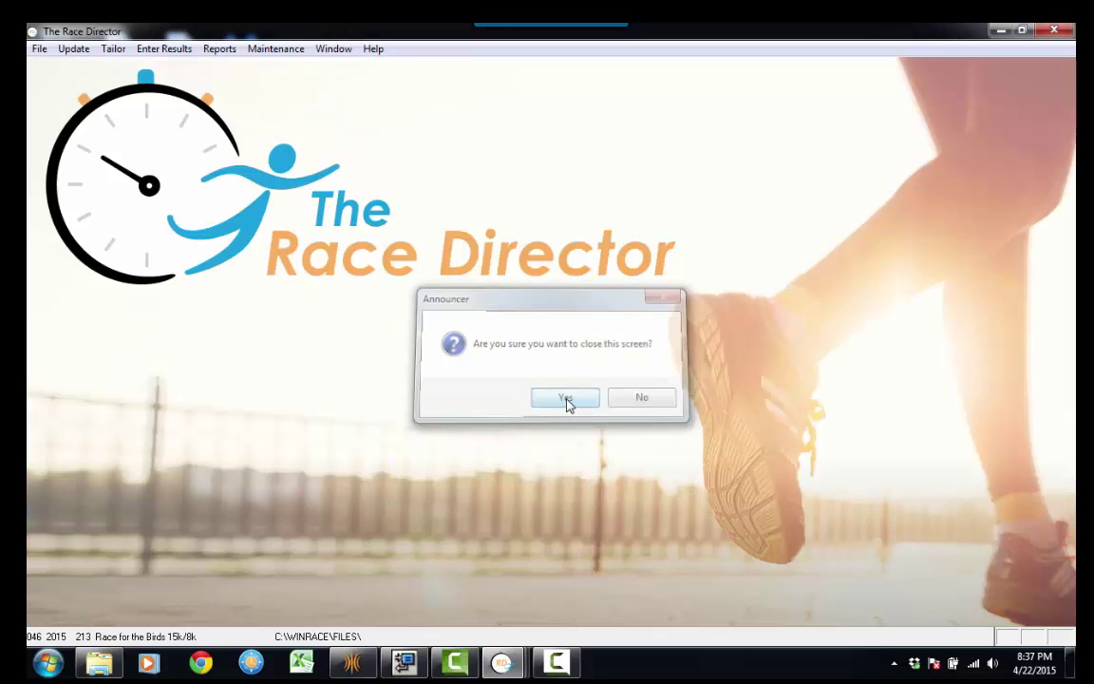
Step: Import the latest Finish times from the direct IPICO times and review the updated finisher list through its end
left_click(163, 48)
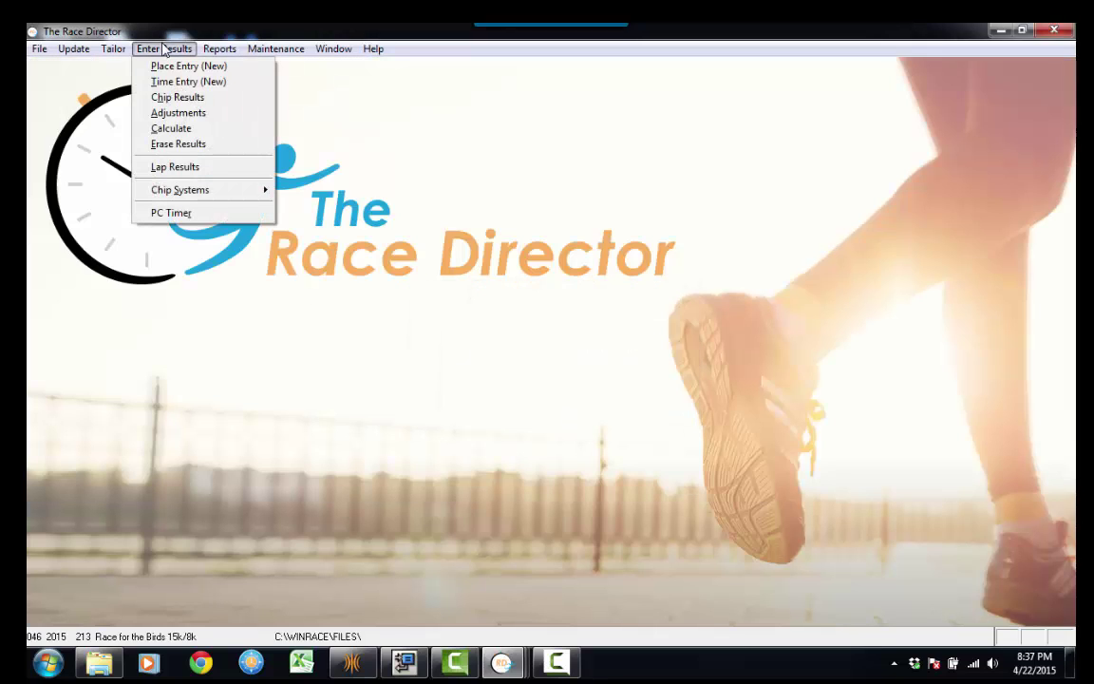
left_click(167, 99)
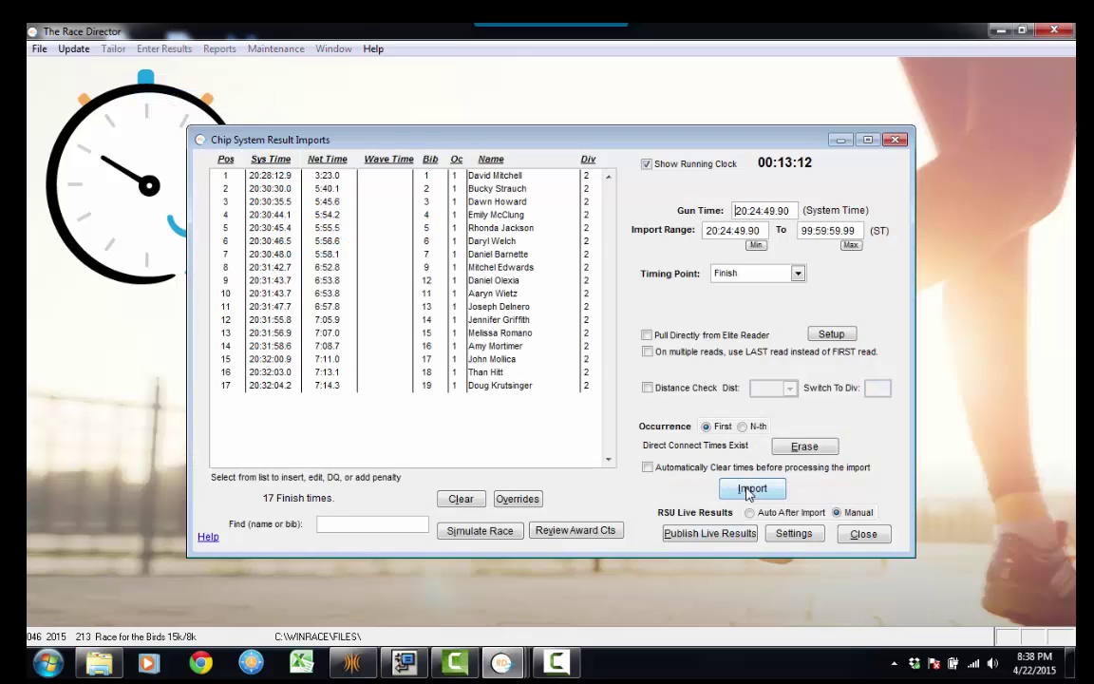
left_click(750, 490)
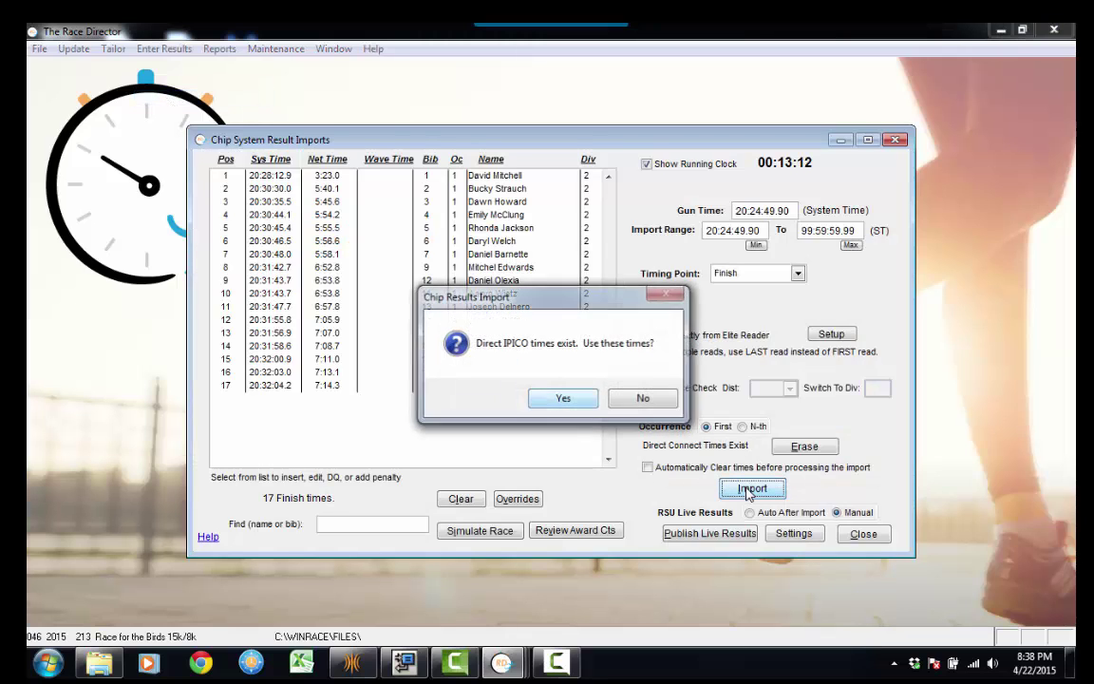
left_click(561, 400)
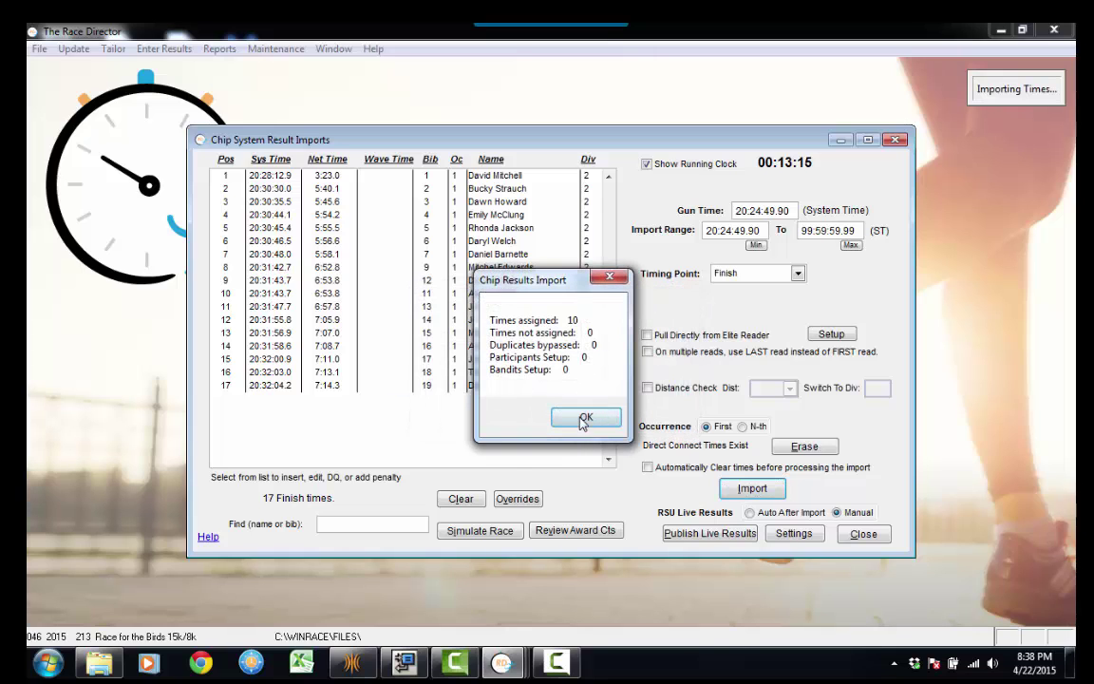
left_click(584, 419)
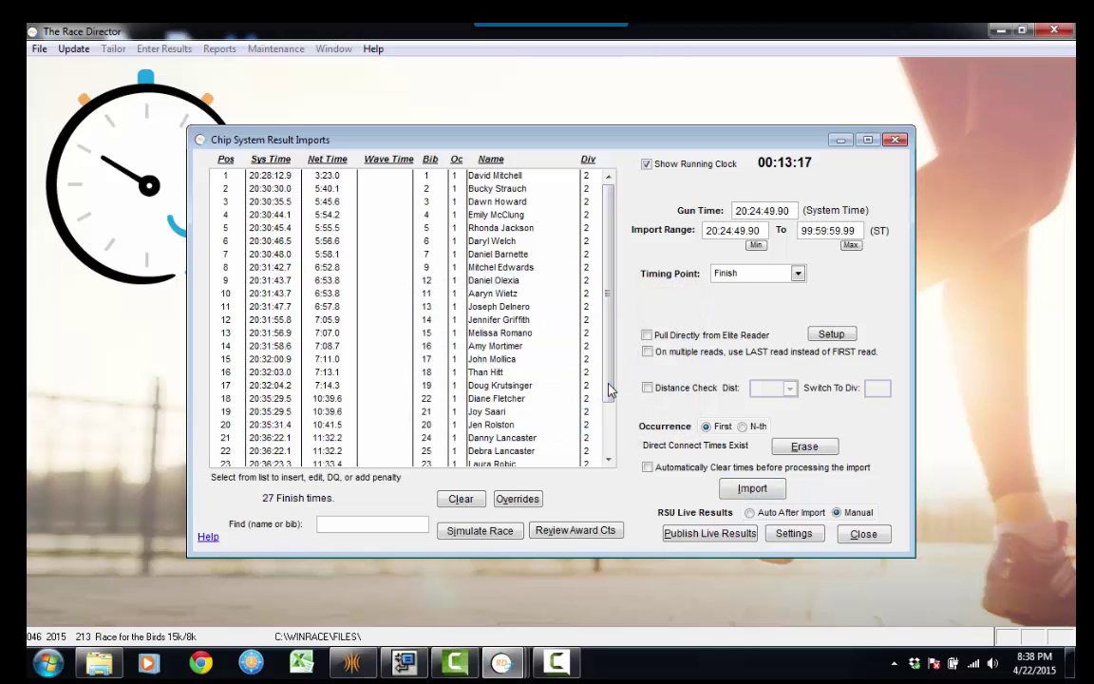
scroll(588, 437, "down", 2)
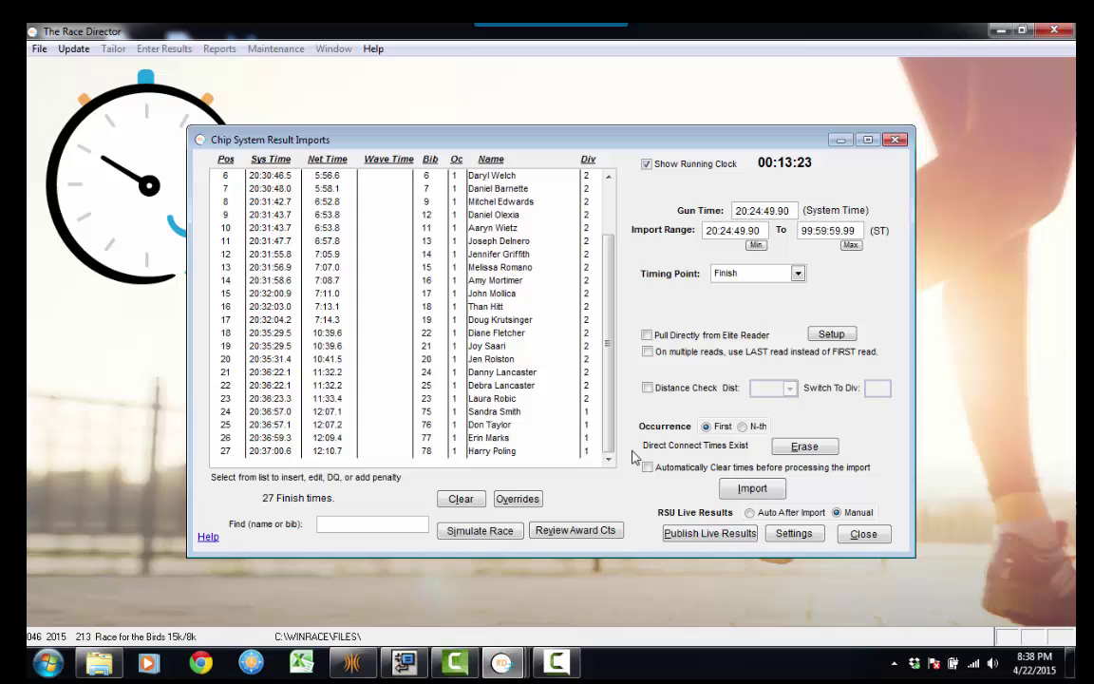
Step: Clear all imported Finish times from the chip results list
left_click(461, 500)
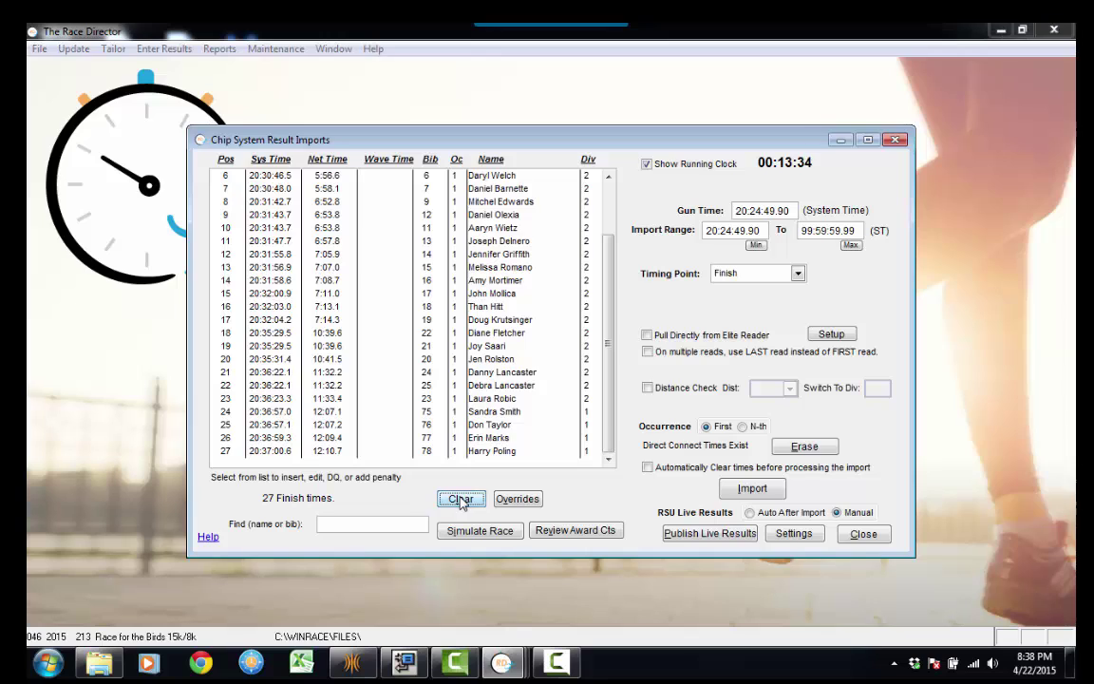
left_click(539, 401)
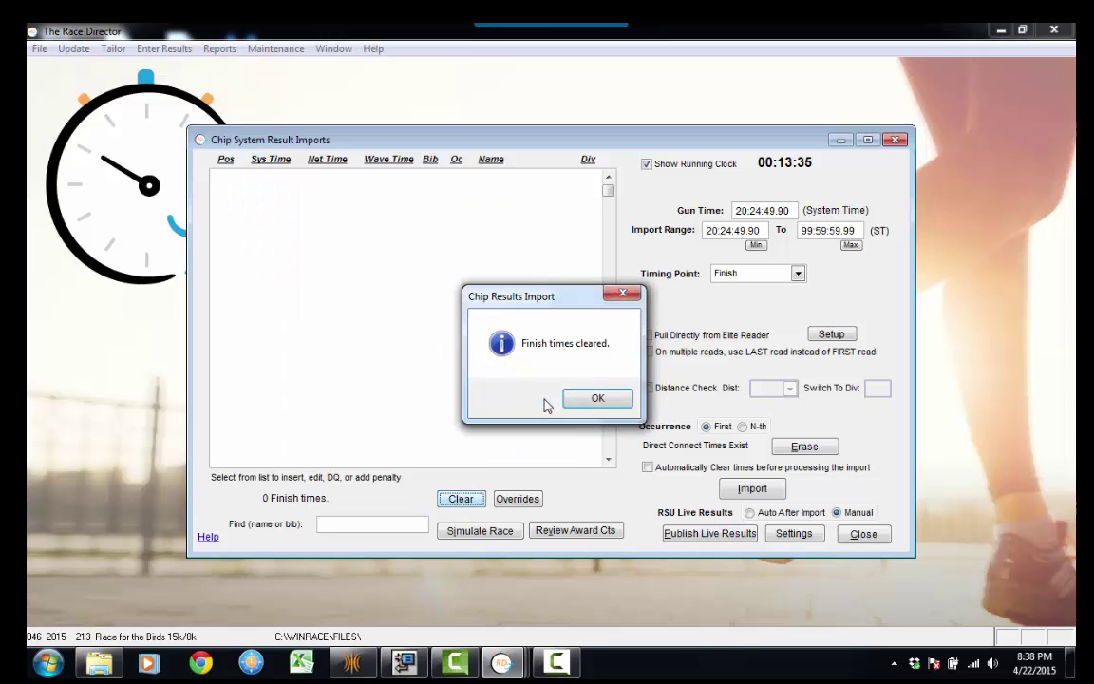
left_click(602, 398)
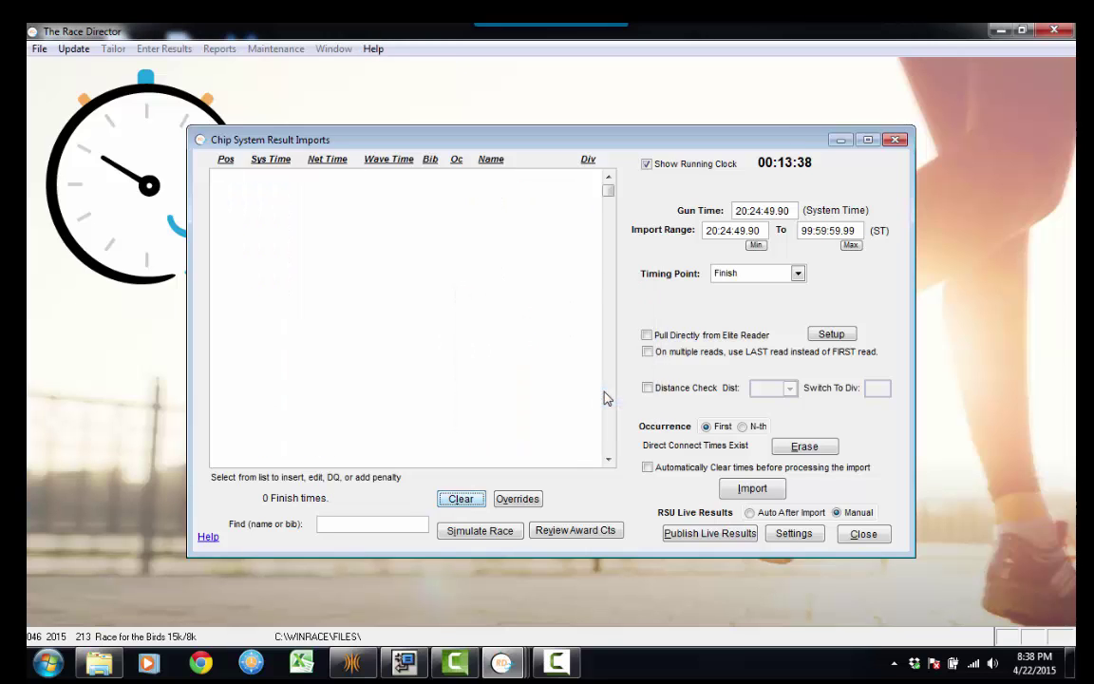
Step: Re-import the Finish times into the emptied list using the existing direct IPICO times
left_click(749, 491)
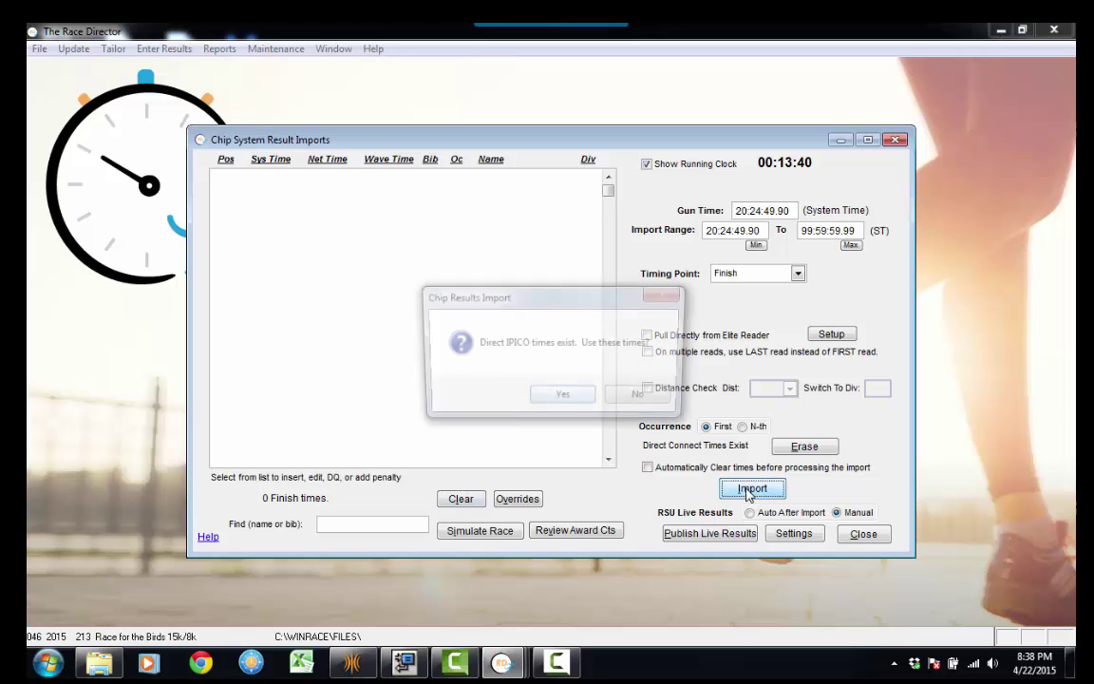
left_click(561, 400)
left_click(576, 421)
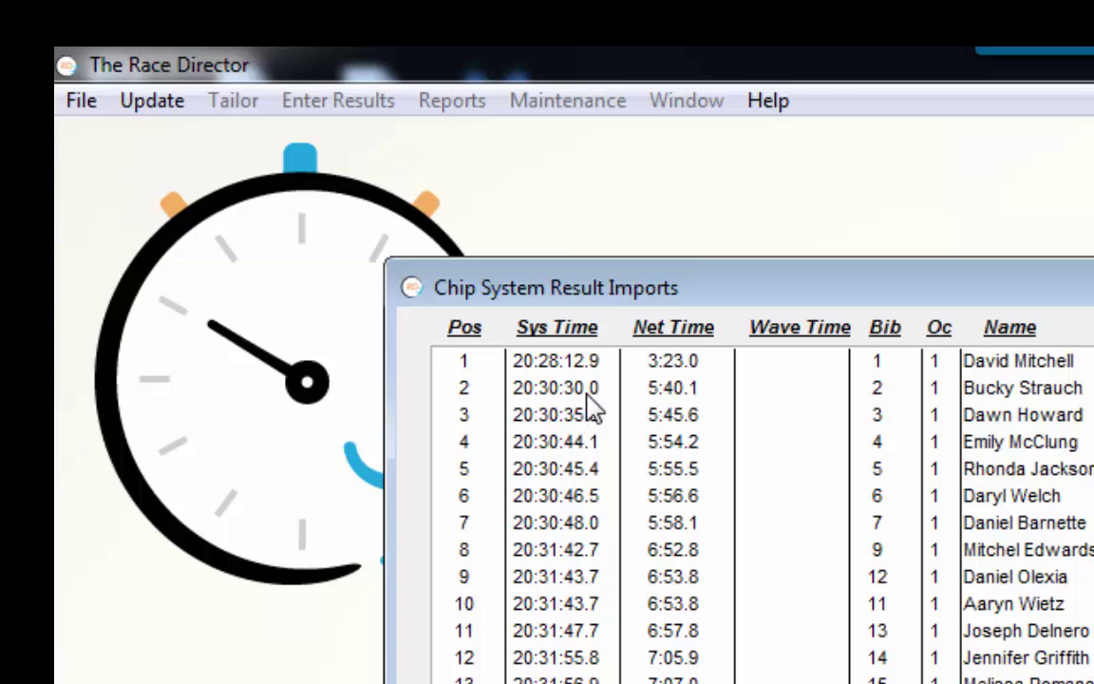
Step: Insert a missed read for bib 125 before position 2, accepting the suggested system time 202921
left_click(586, 392)
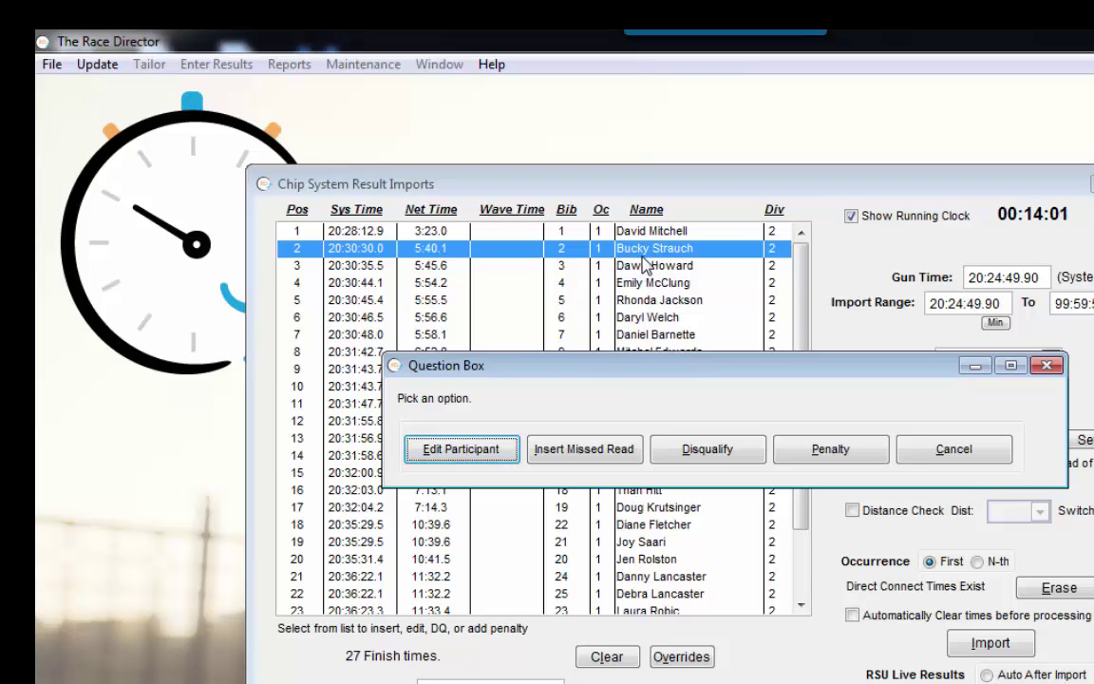
left_click(574, 451)
left_click(639, 395)
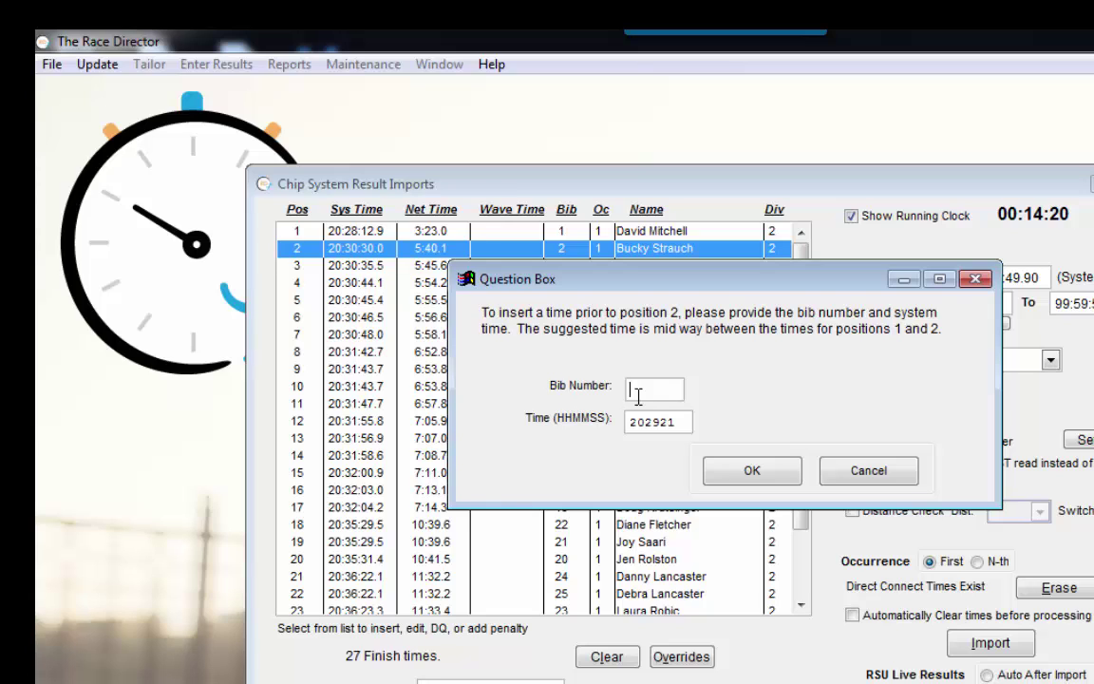
type("125")
left_click(731, 472)
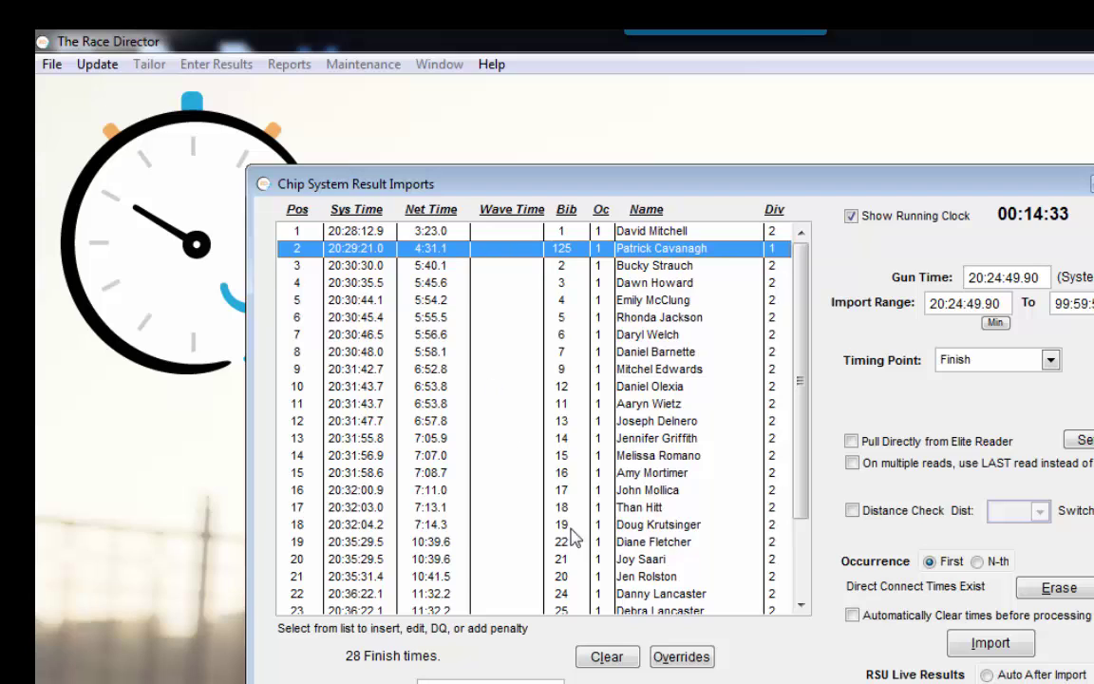
Step: Check the inserted read in the Chip Overrides list, and close the overrides and chip results import windows
left_click(680, 658)
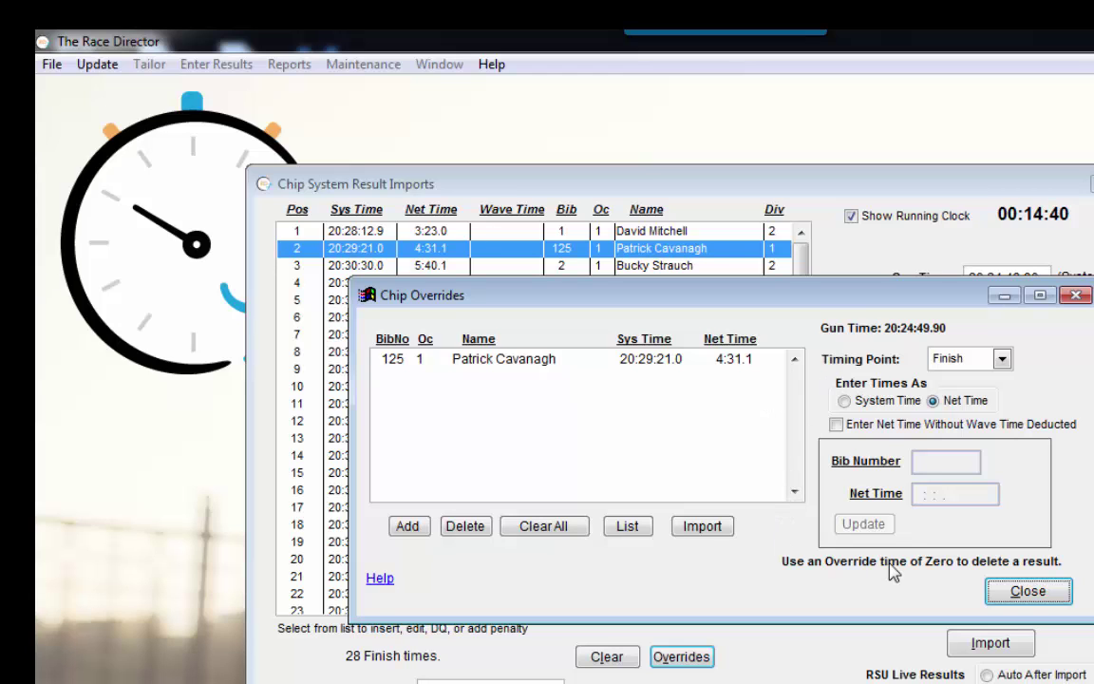
left_click(1029, 593)
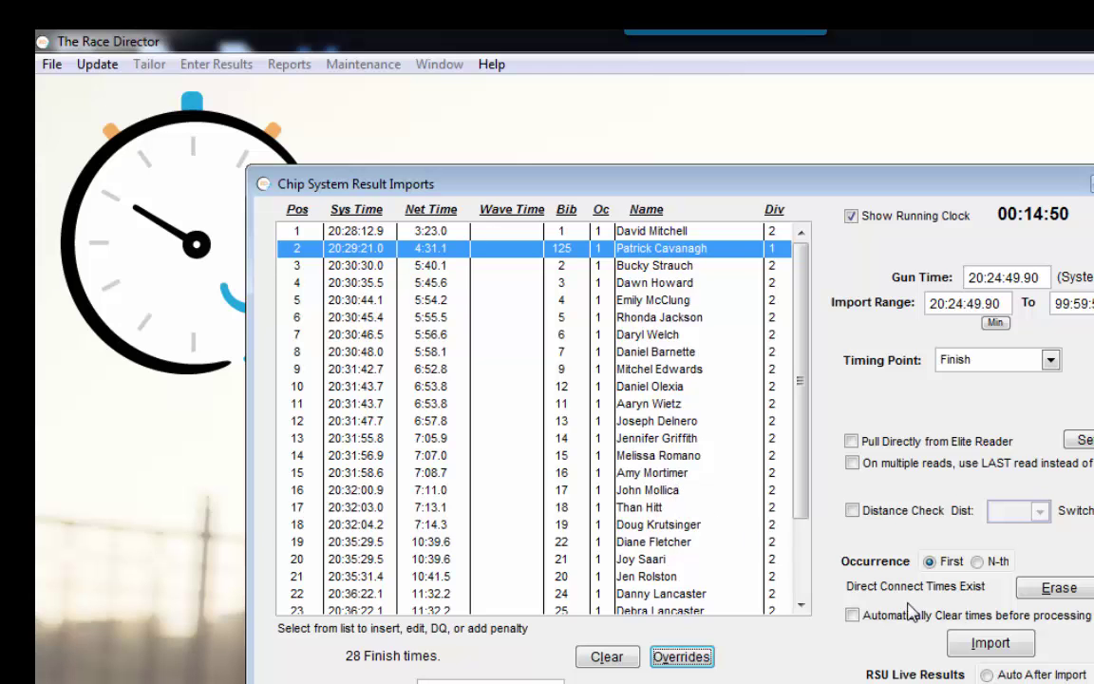
left_click(490, 680)
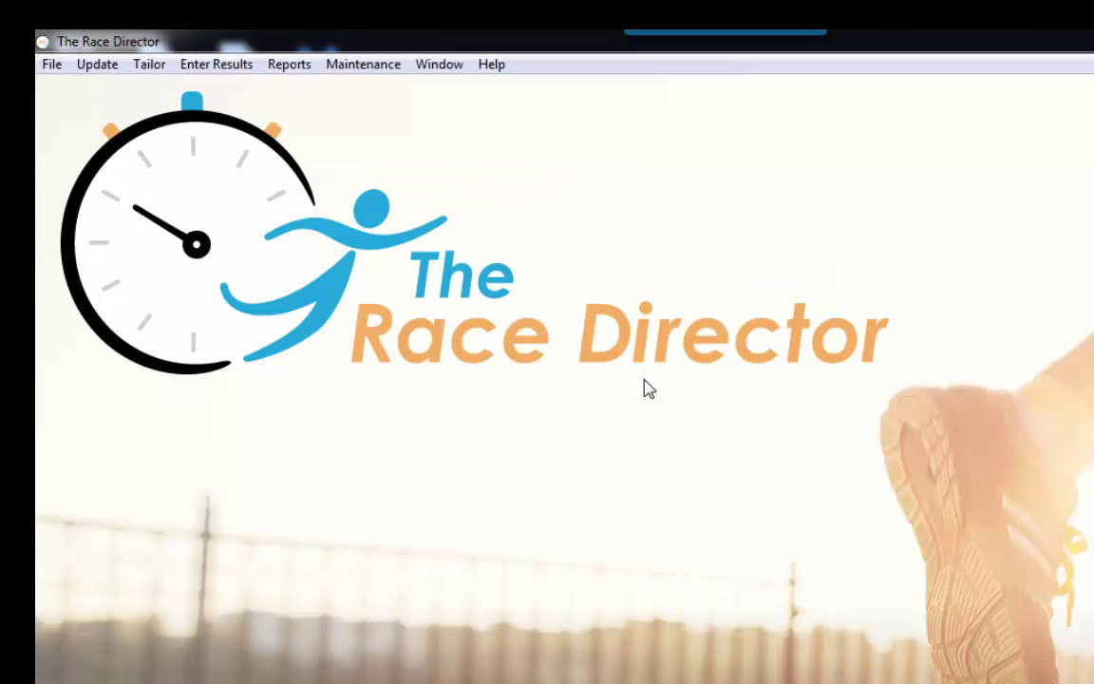
Step: Generate the Overall Finish List report for all divisions, shown separately, as a print preview
left_click(290, 63)
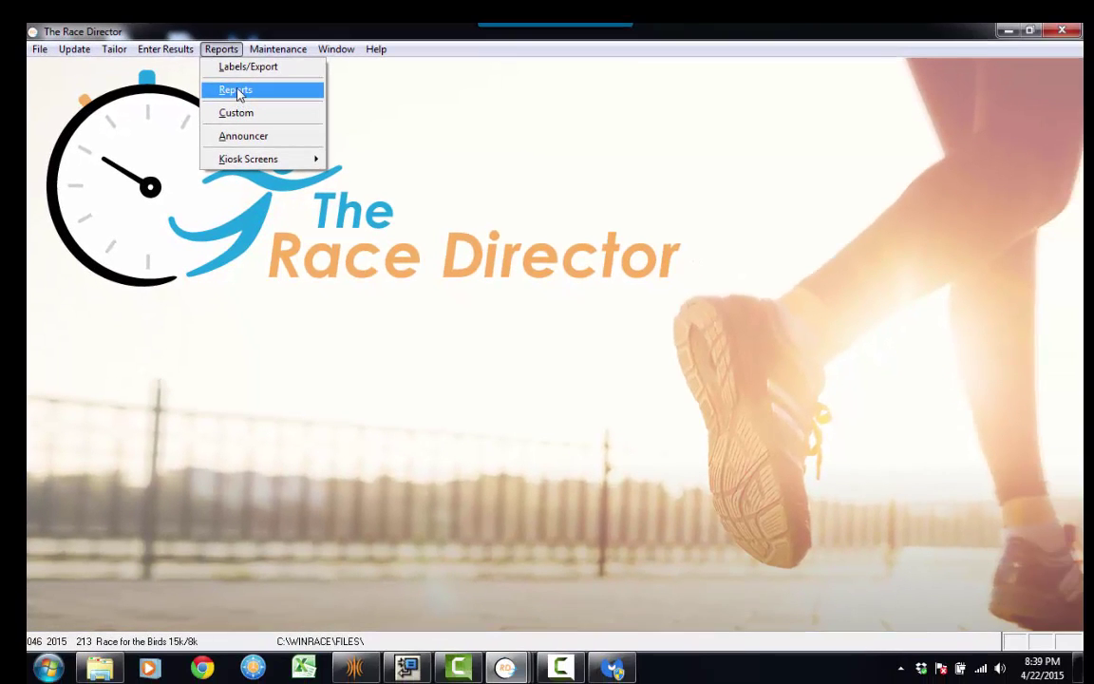
left_click(237, 92)
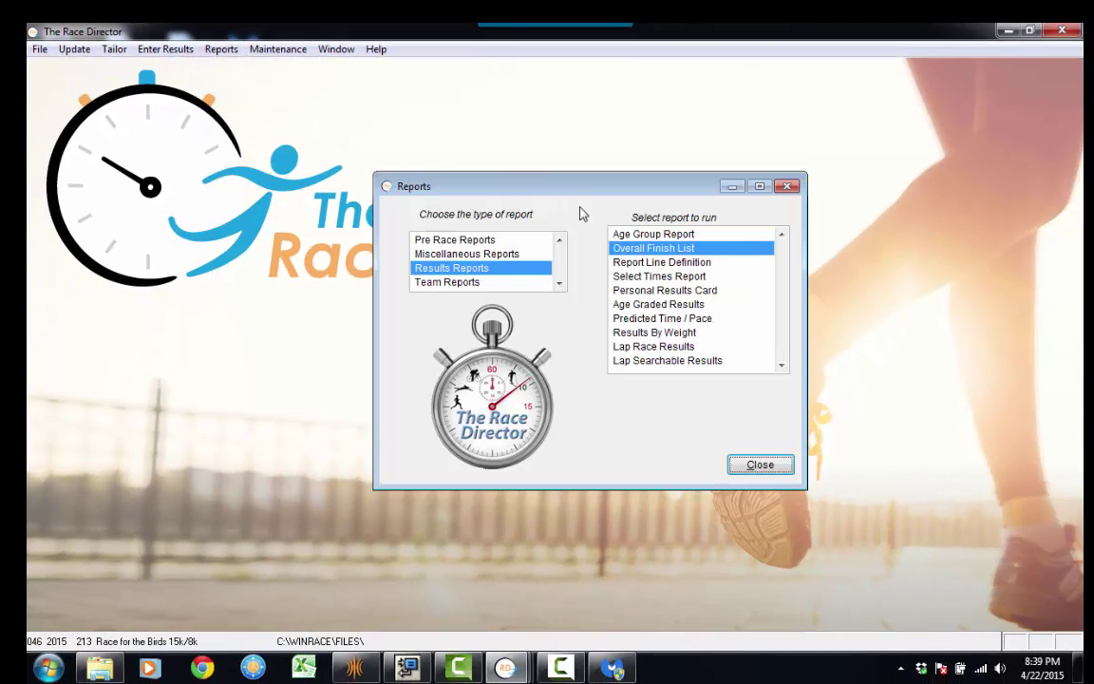
double_click(633, 245)
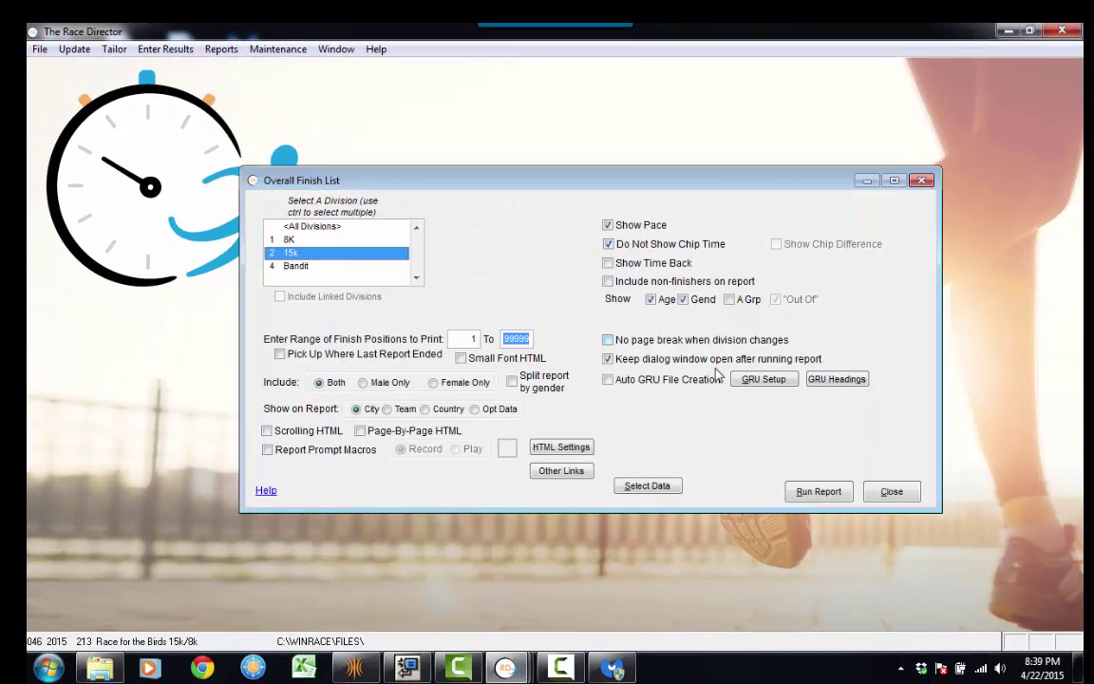
left_click(342, 228)
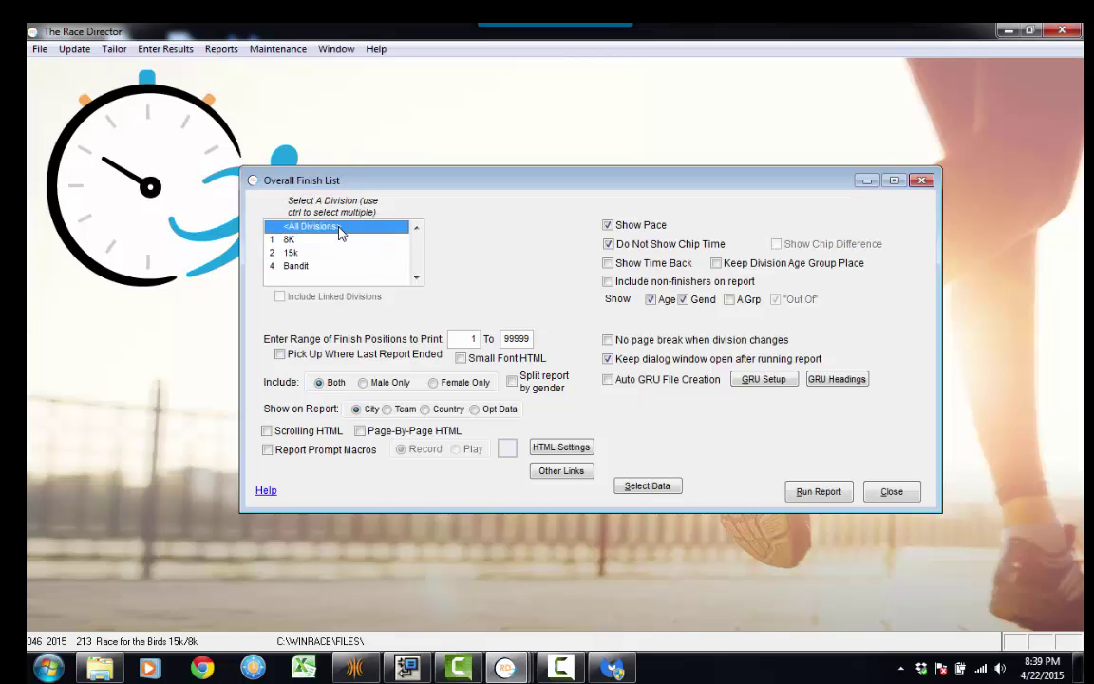
left_click(815, 493)
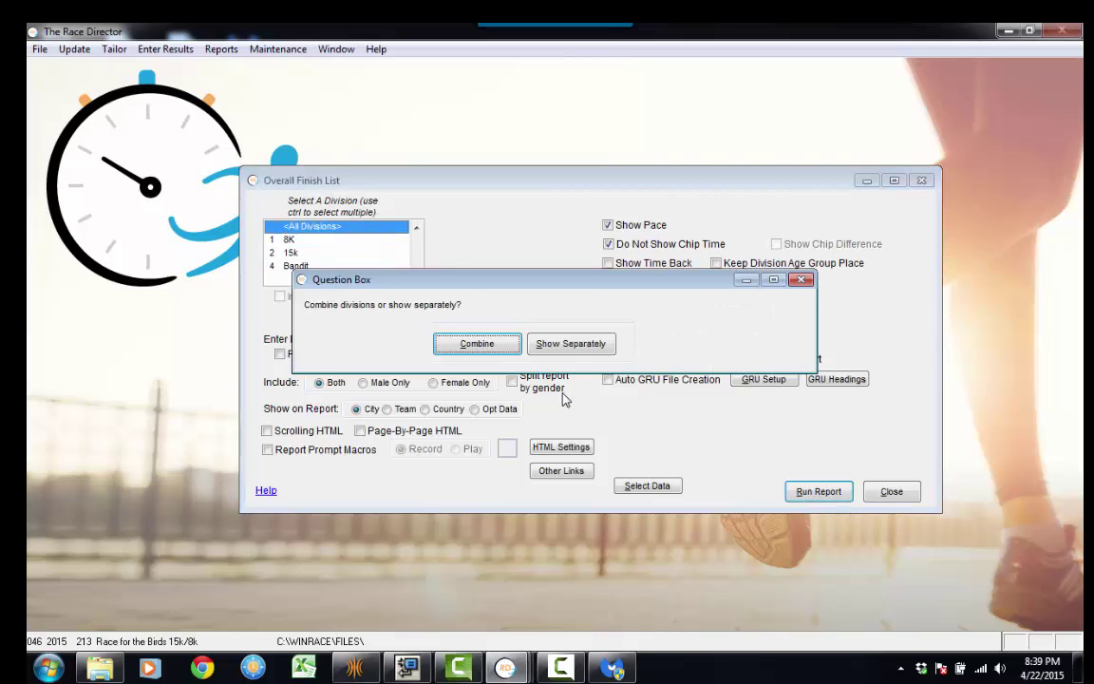
left_click(564, 345)
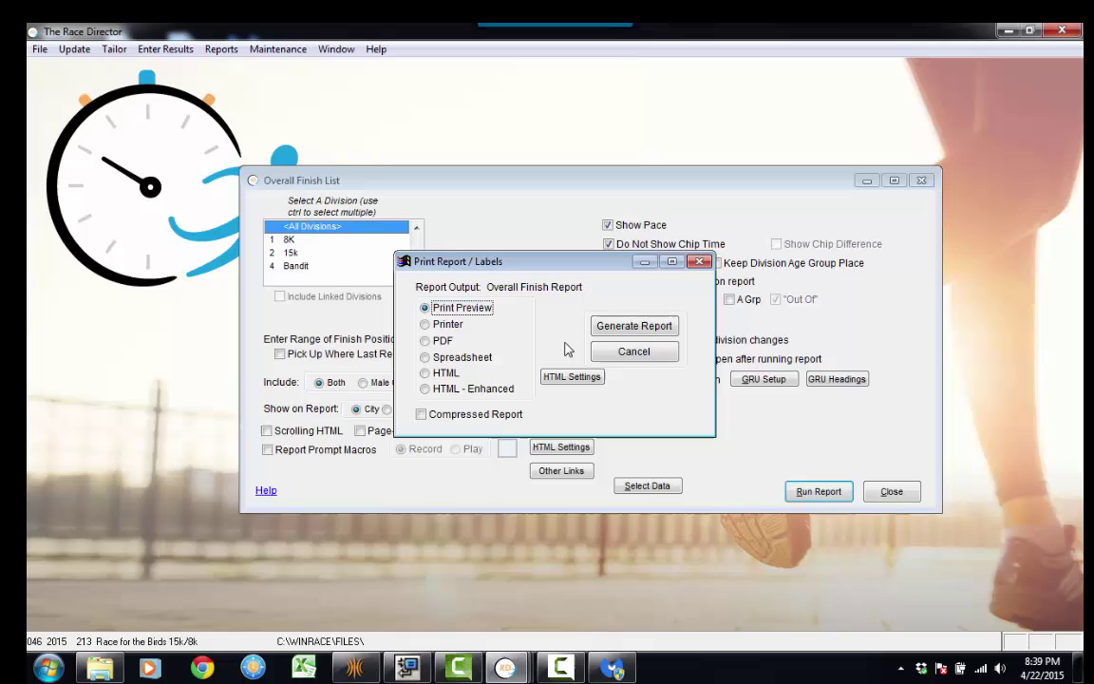
left_click(625, 325)
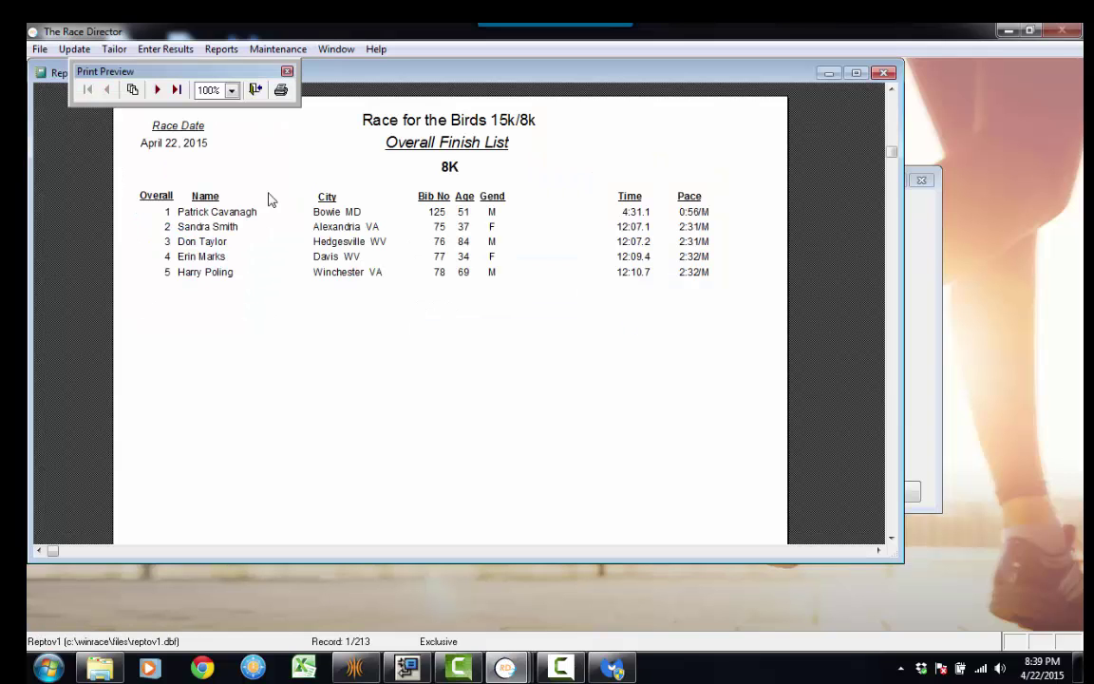
Step: View the 15k page of the report, and close the preview, the report settings and the Reports window
left_click(157, 89)
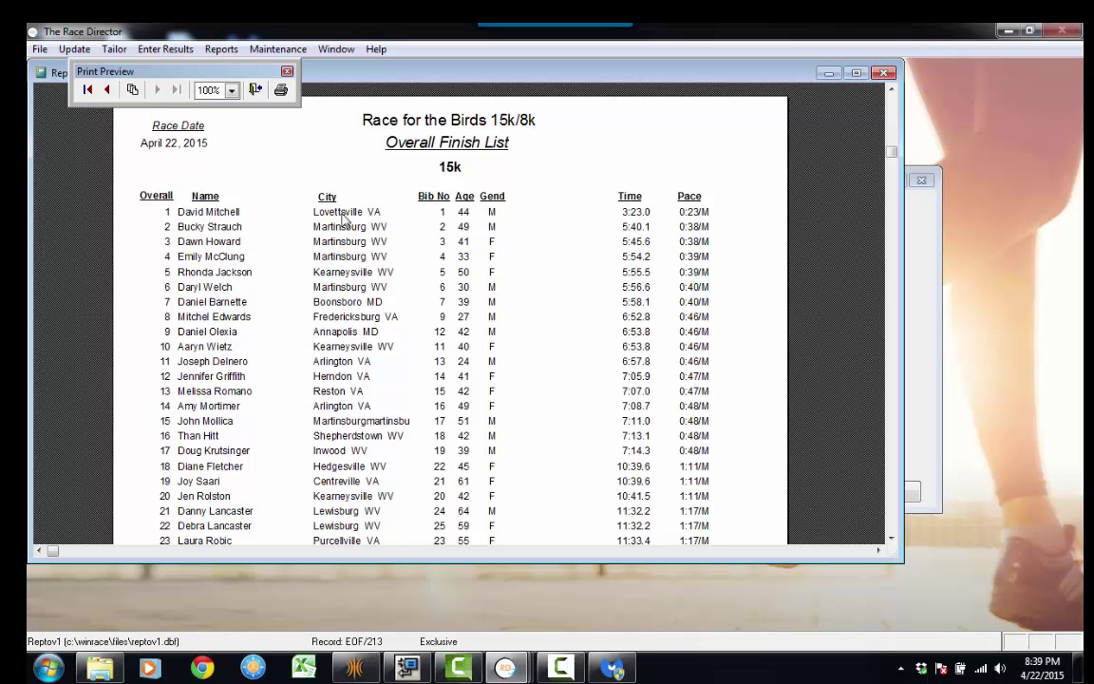
left_click(885, 74)
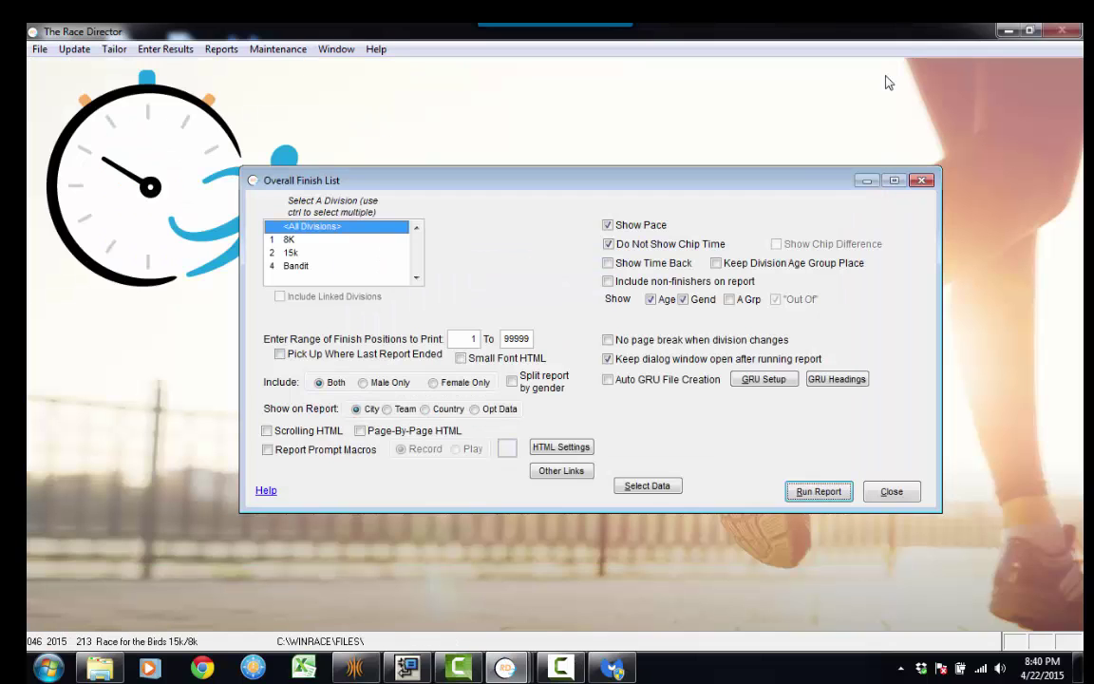
left_click(891, 490)
left_click(761, 464)
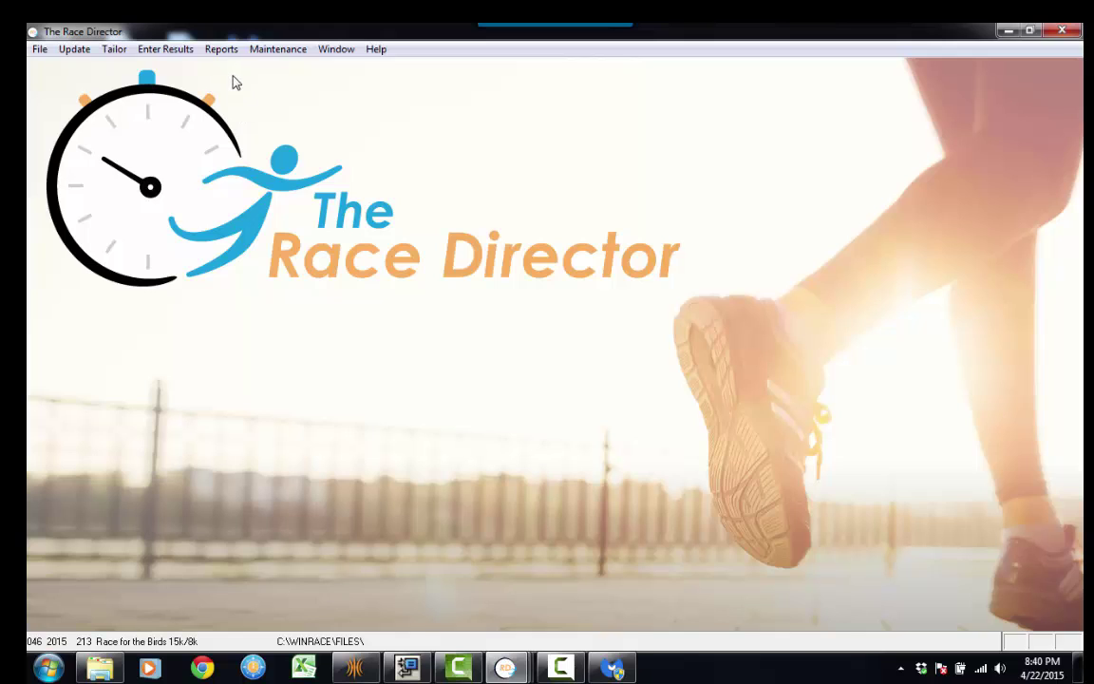
Step: Open the Announcer screen, connect it to the reader to view live finishers, and close the screen
left_click(218, 53)
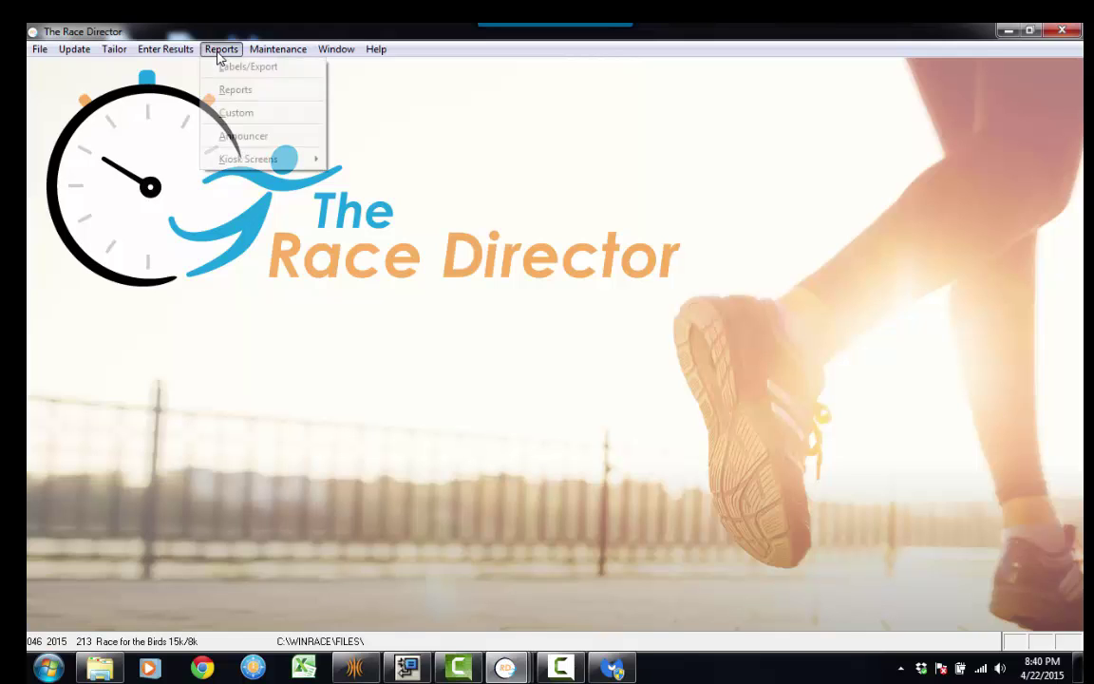
left_click(237, 139)
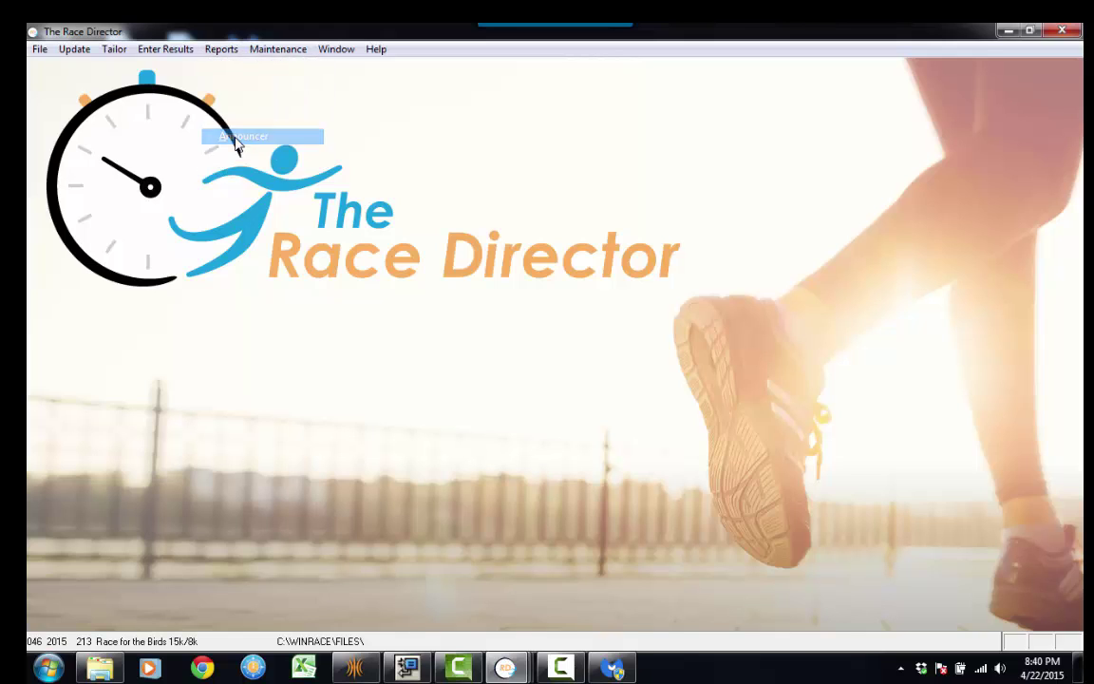
left_click(226, 466)
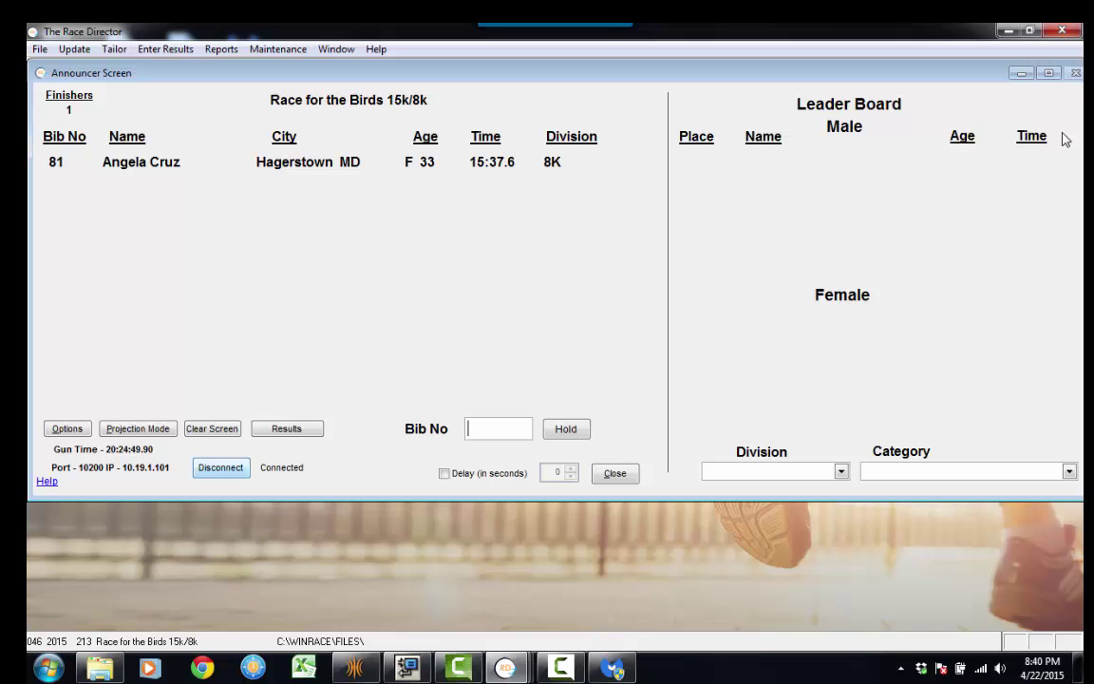
left_click(616, 474)
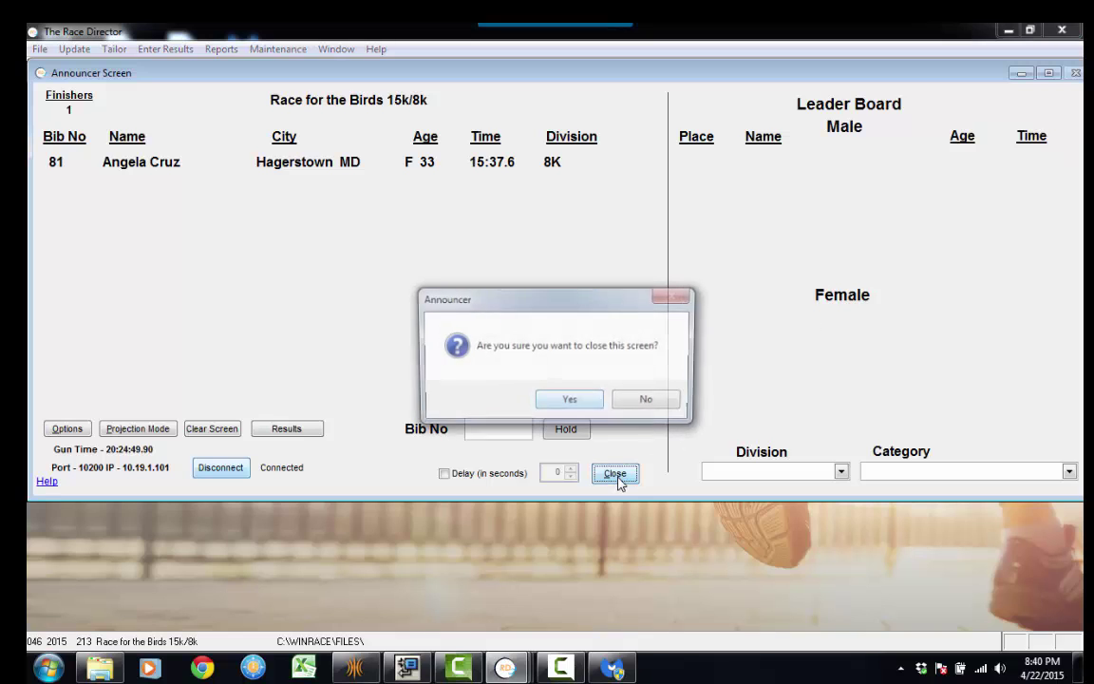
left_click(570, 403)
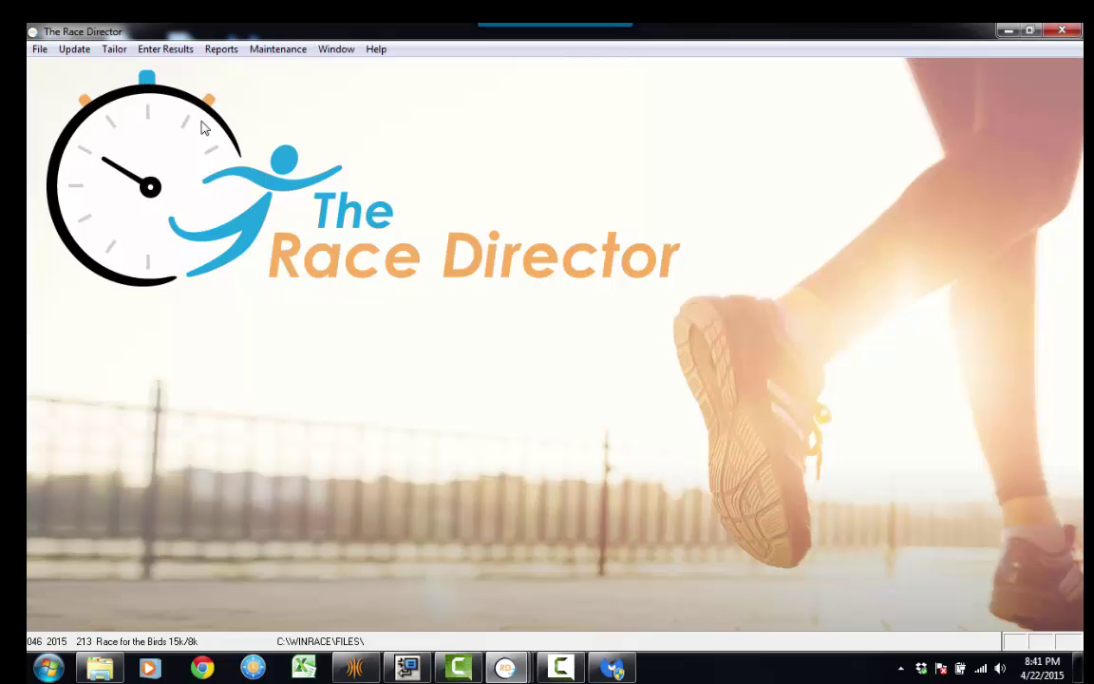
Step: View the file selection for importing chip results at the Finish timing point, cancel it, and close the chip results import window
left_click(163, 50)
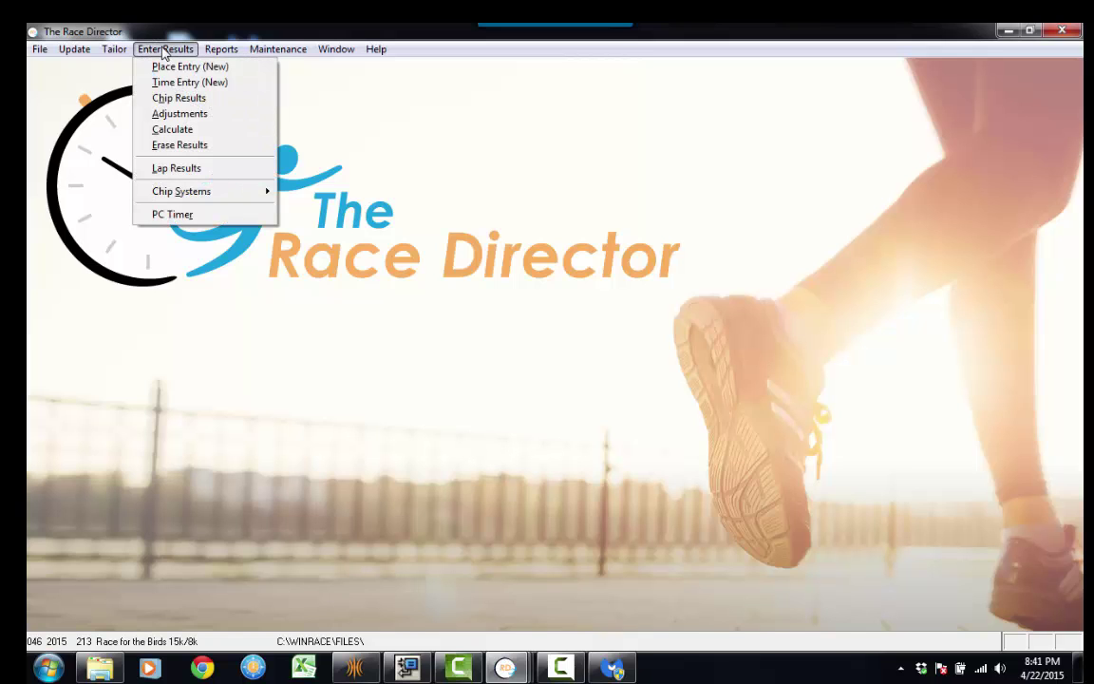
left_click(161, 98)
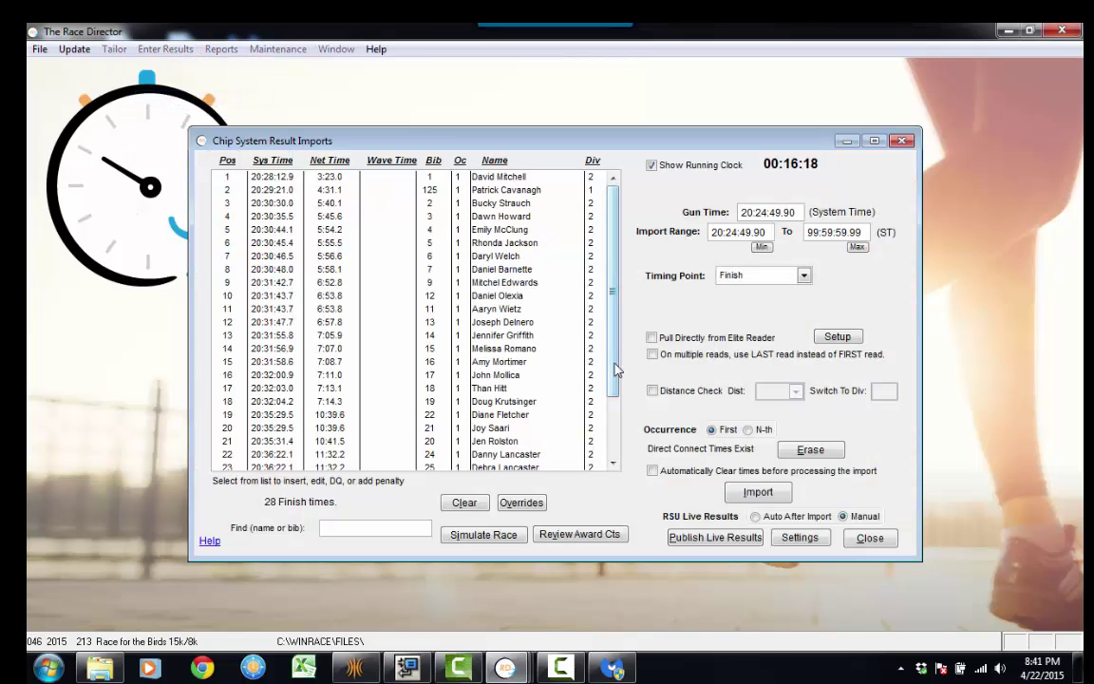
left_click(758, 493)
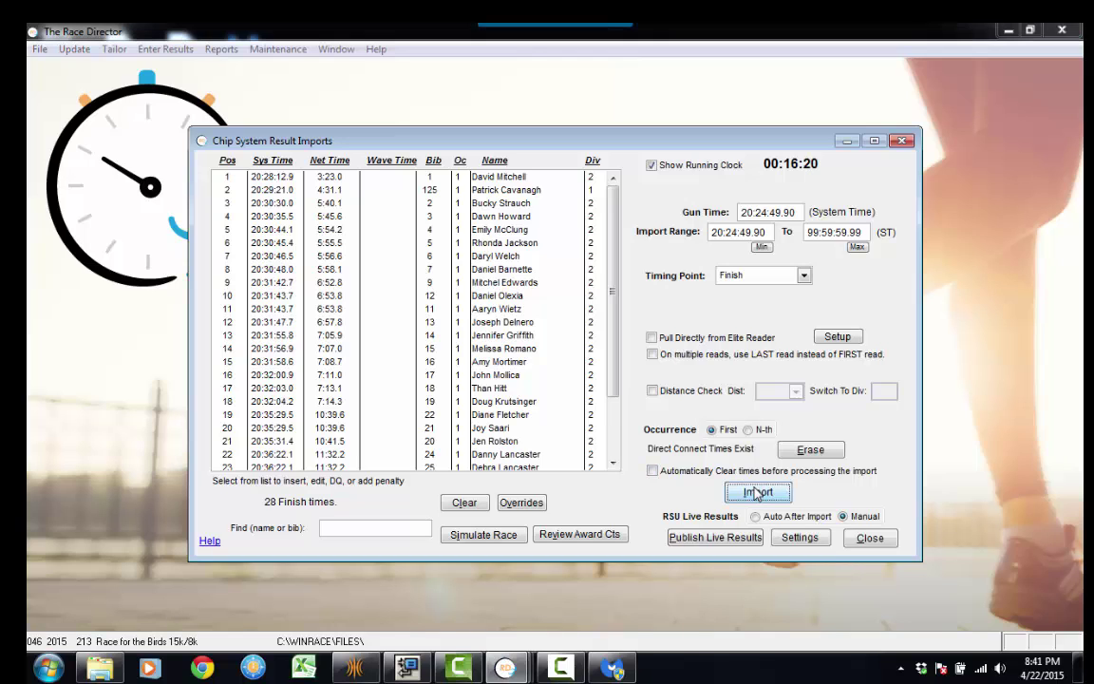
left_click(632, 403)
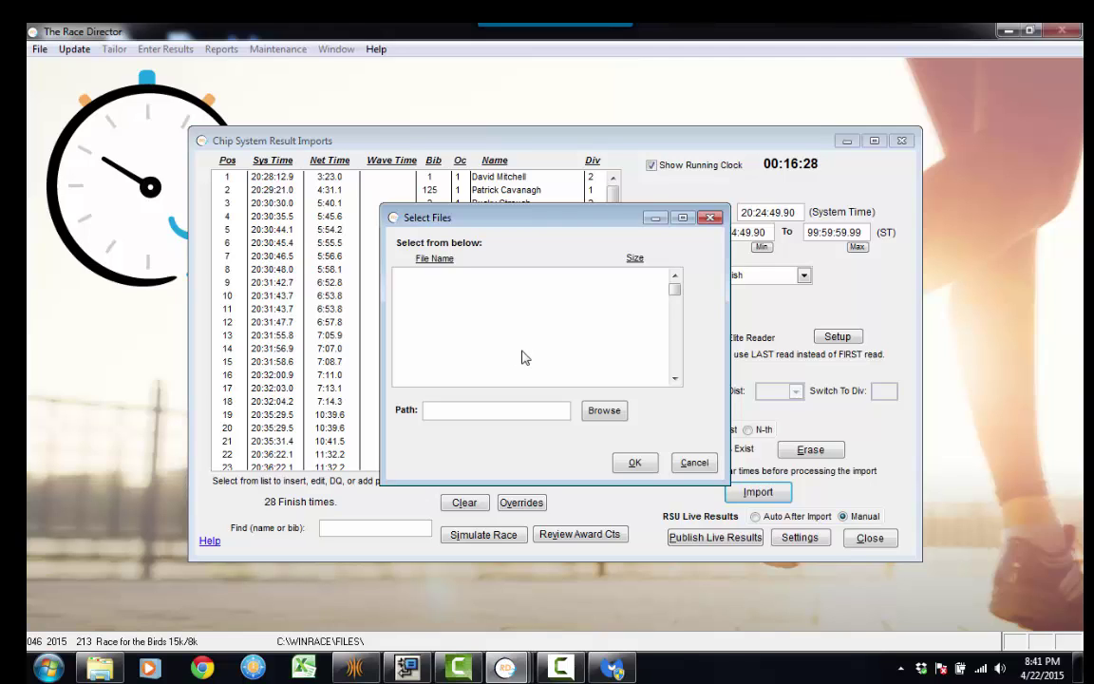
left_click(695, 463)
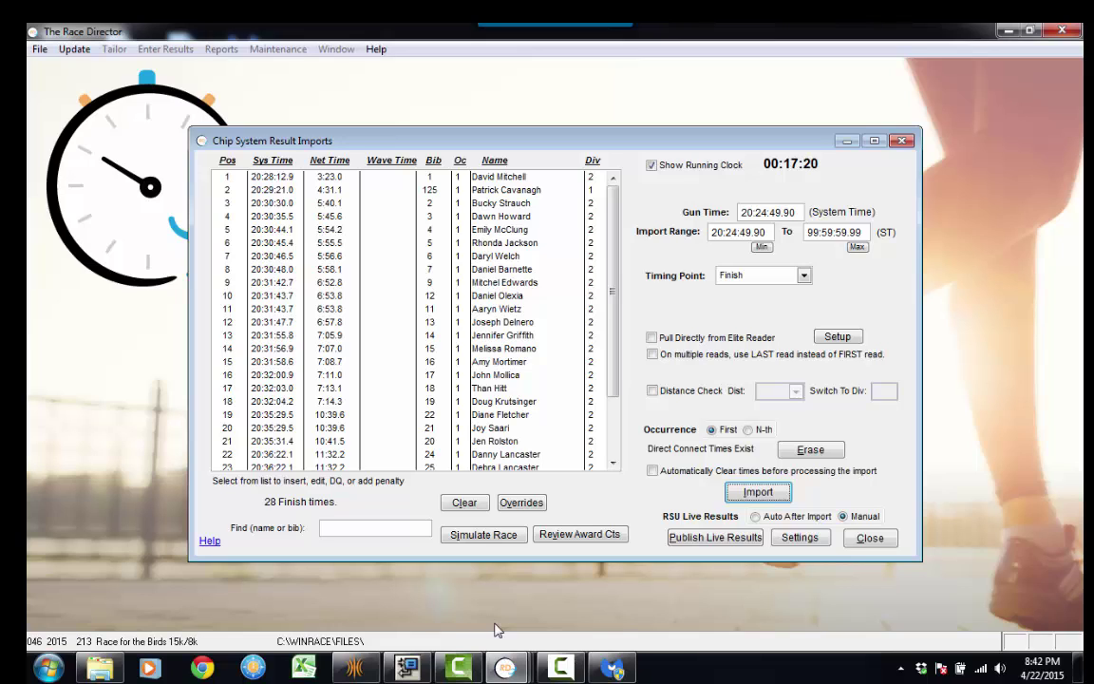
left_click(868, 540)
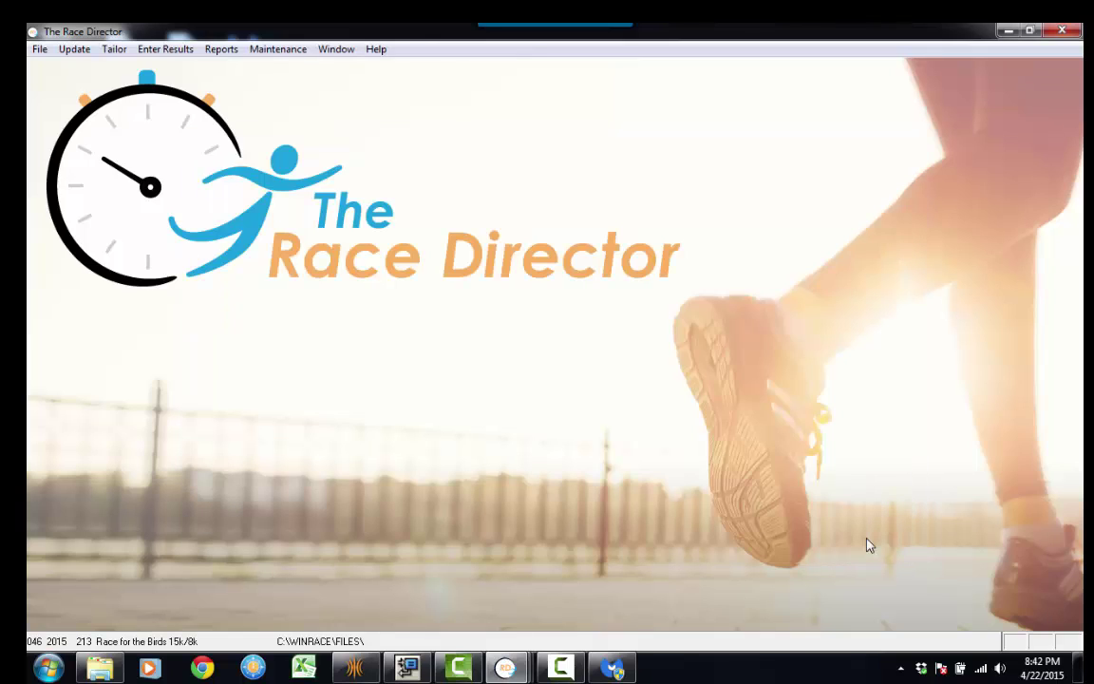
left_click(561, 668)
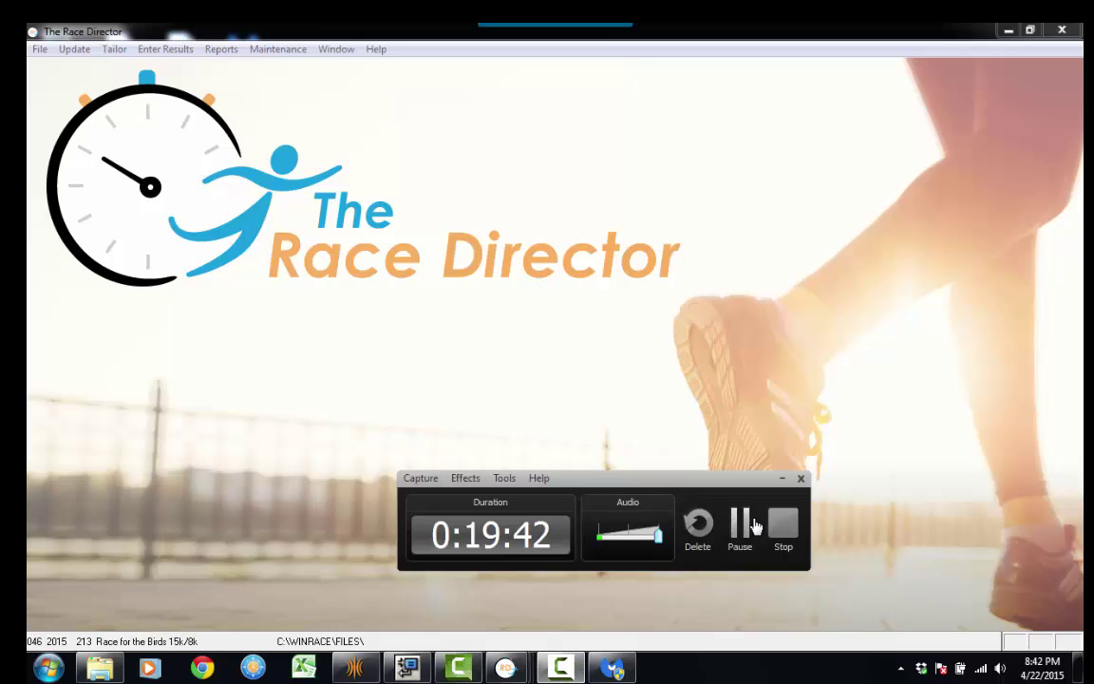